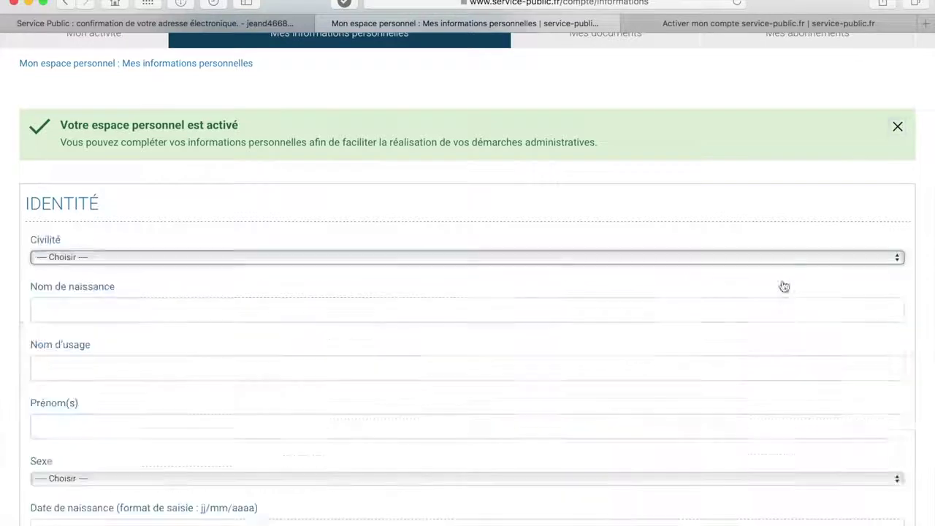
- Set civility to Monsieur and enter the birth surname and first name
click(667, 261)
click(569, 278)
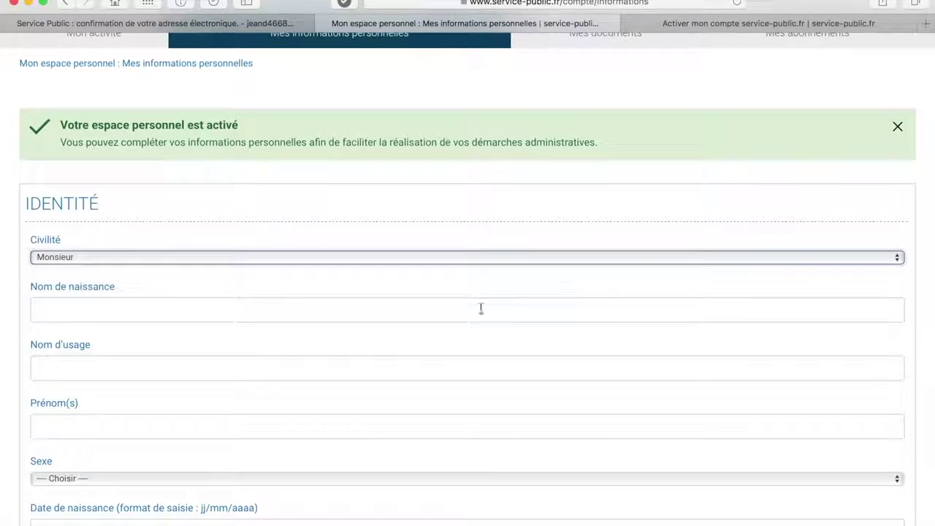
click(478, 311)
text(Dupo)
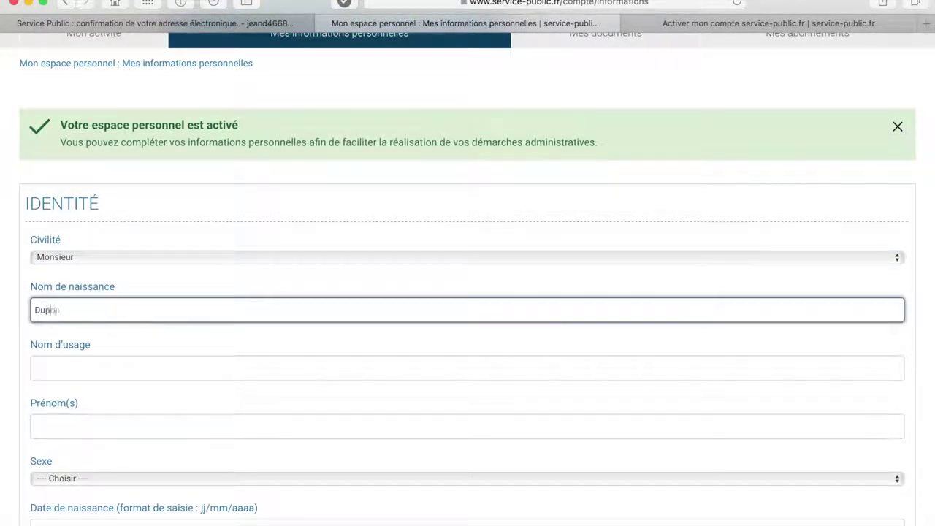
click(447, 368)
click(409, 425)
text(Jean)
- Select sex Homme and enter the birth date 01/01/2000
scroll(312, 348, down, 3)
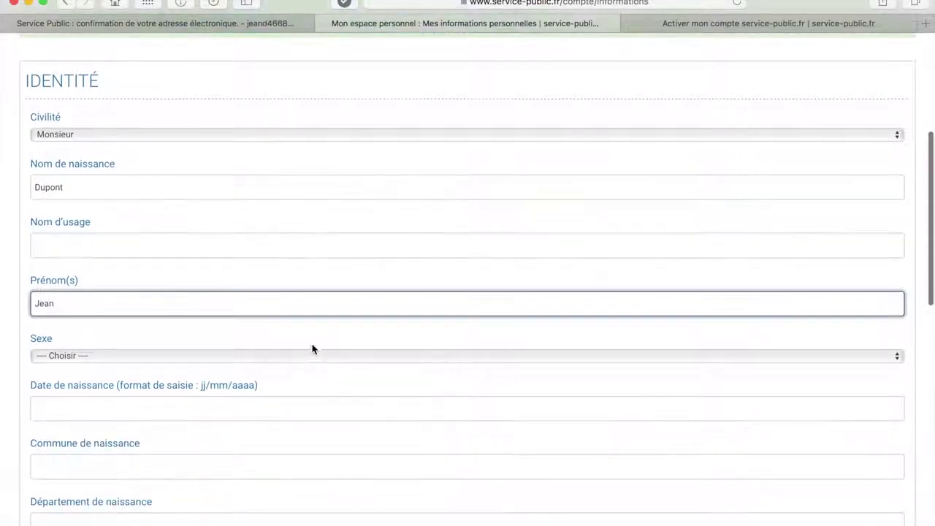
click(312, 348)
click(292, 372)
click(267, 408)
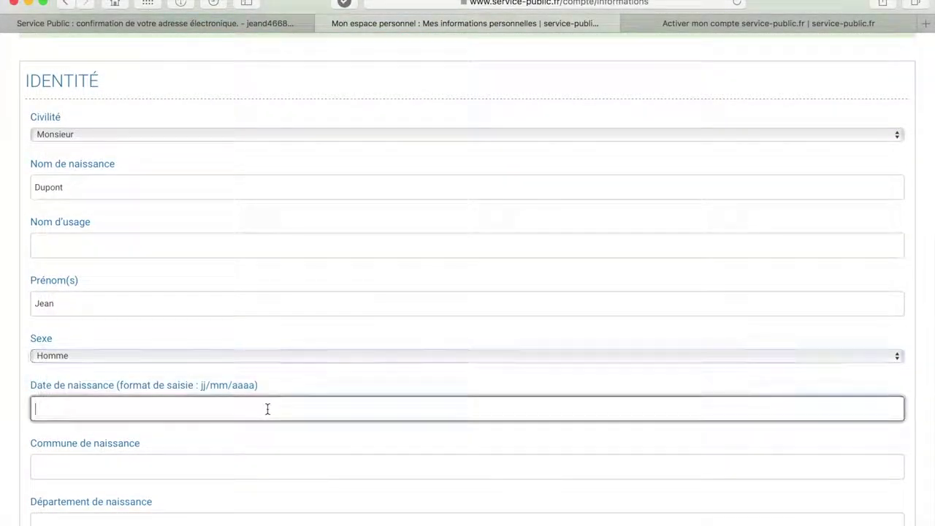
text(1/01/2000)
- Enter birthplace Paris XV, département 75015, country FRANCE, and submit the identity details
scroll(265, 407, down, 2)
click(213, 415)
text(Paris)
scroll(182, 423, down, 2)
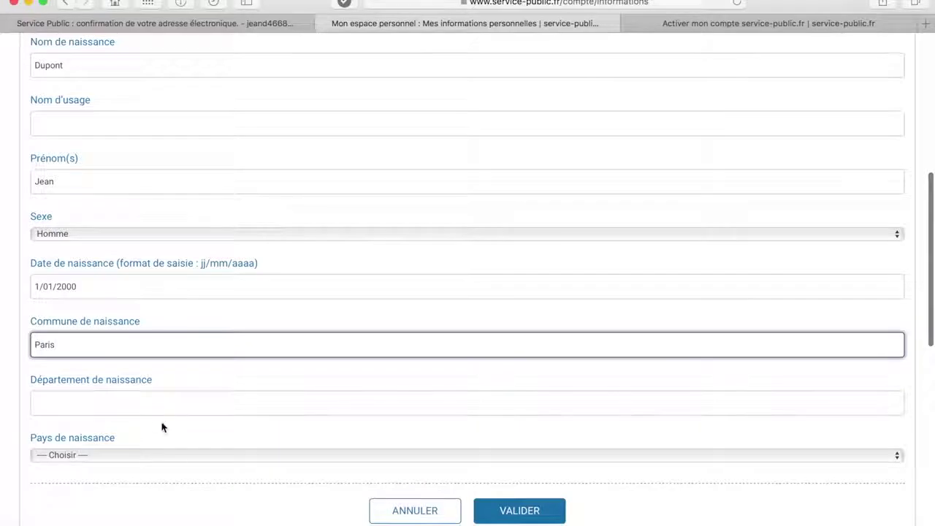
click(136, 405)
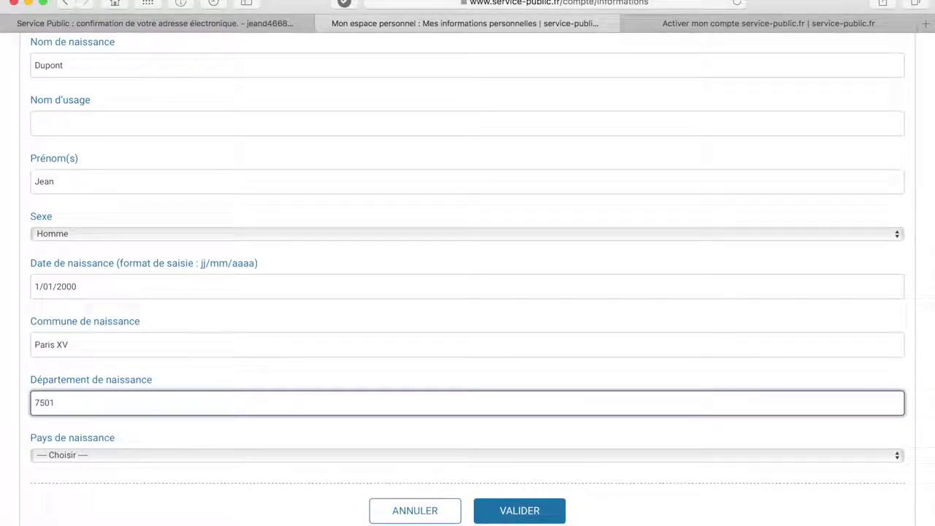
text(5)
scroll(134, 409, down, 2)
click(134, 409)
text(fr)
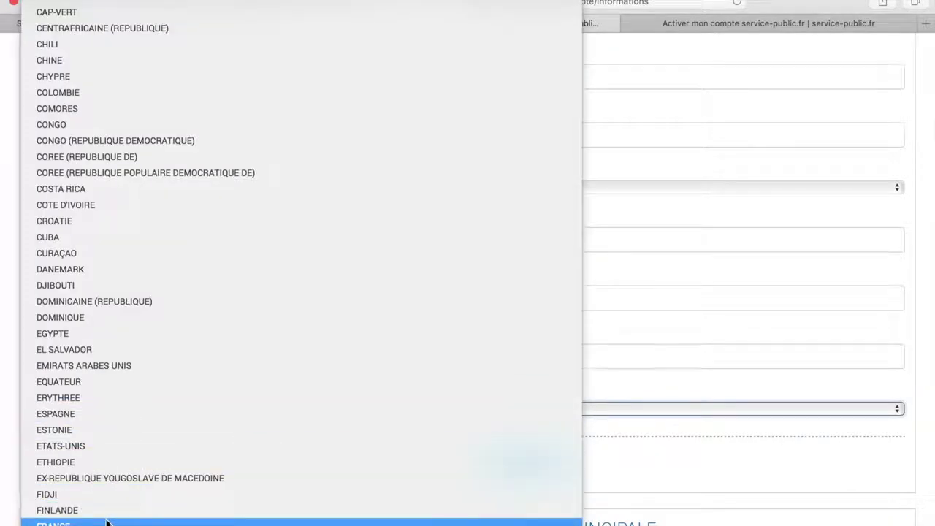
click(106, 522)
click(499, 460)
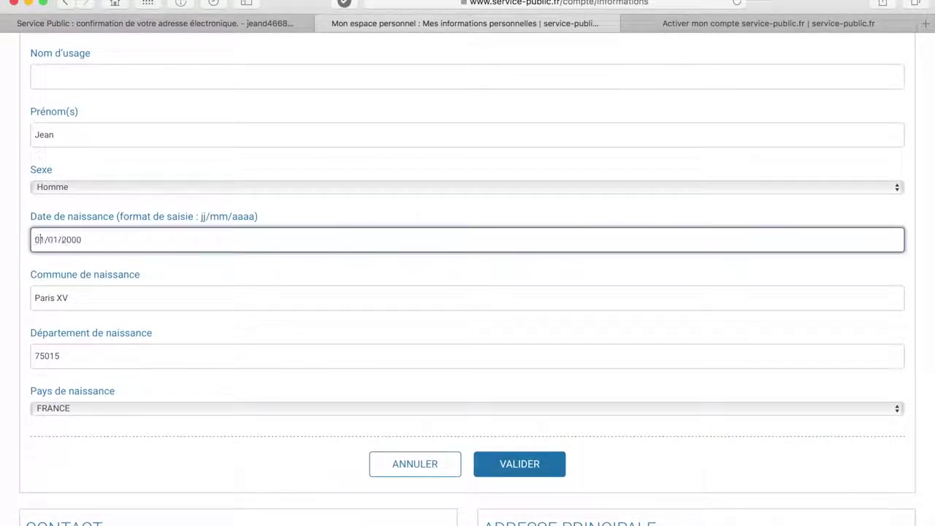
click(506, 465)
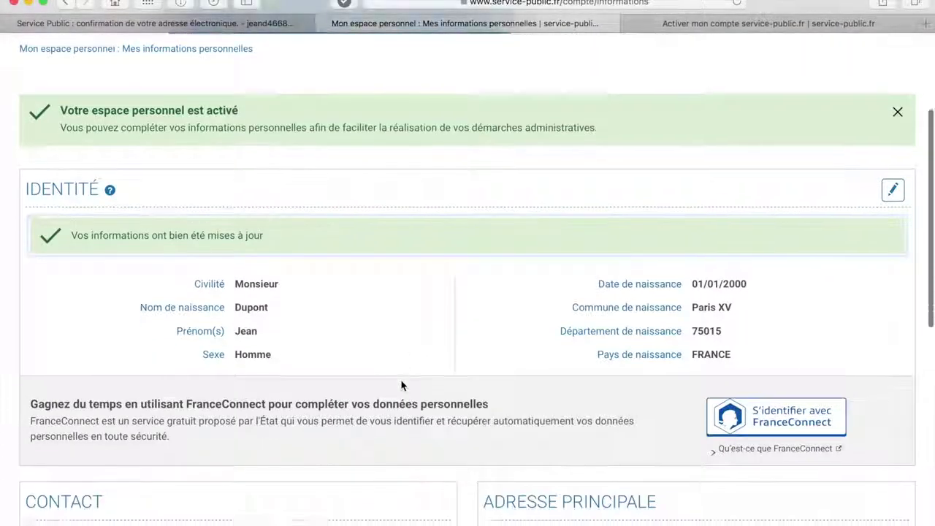
- Go to the Particuliers home and open Vivre à l'étranger under the Étranger theme
scroll(401, 385, down, 3)
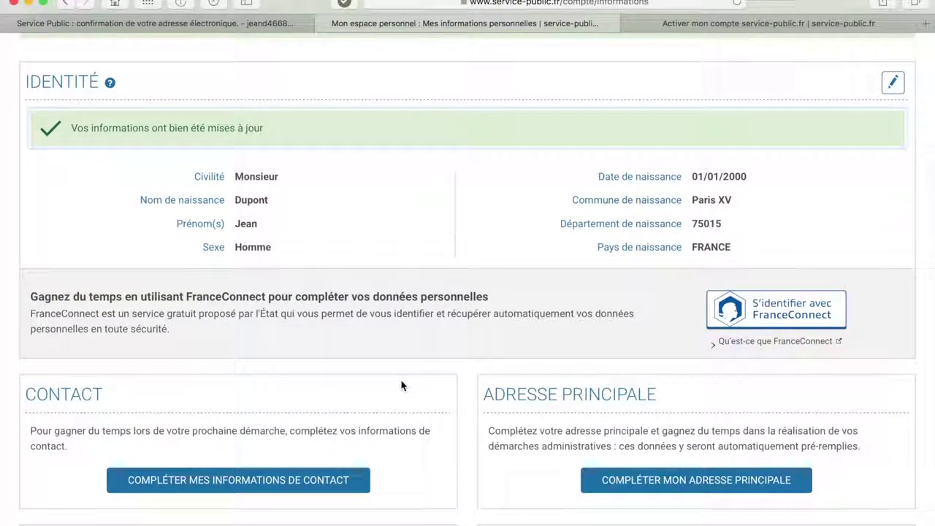
scroll(401, 385, up, 10)
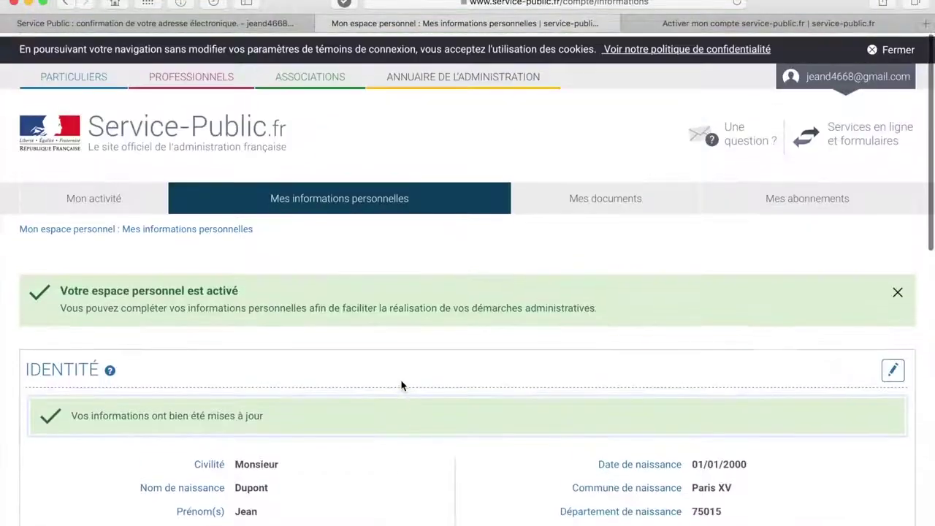
click(73, 73)
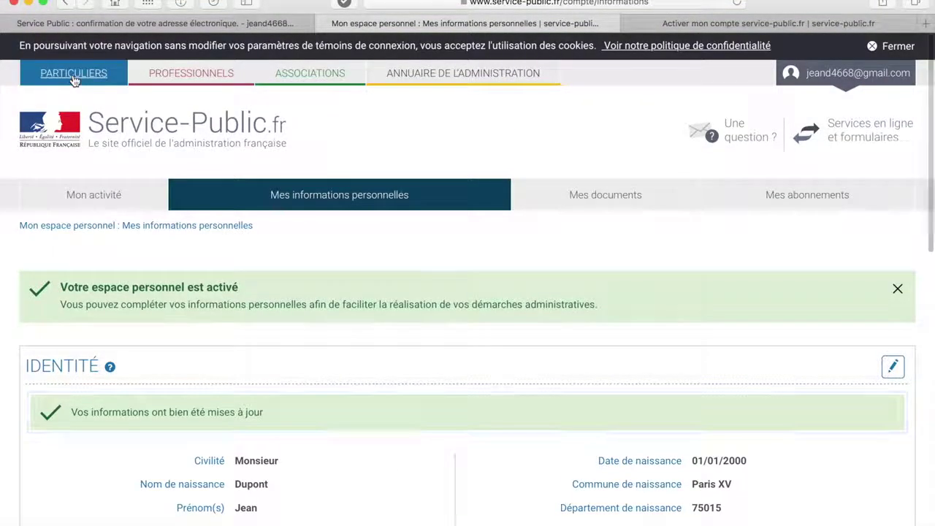
scroll(199, 274, down, 2)
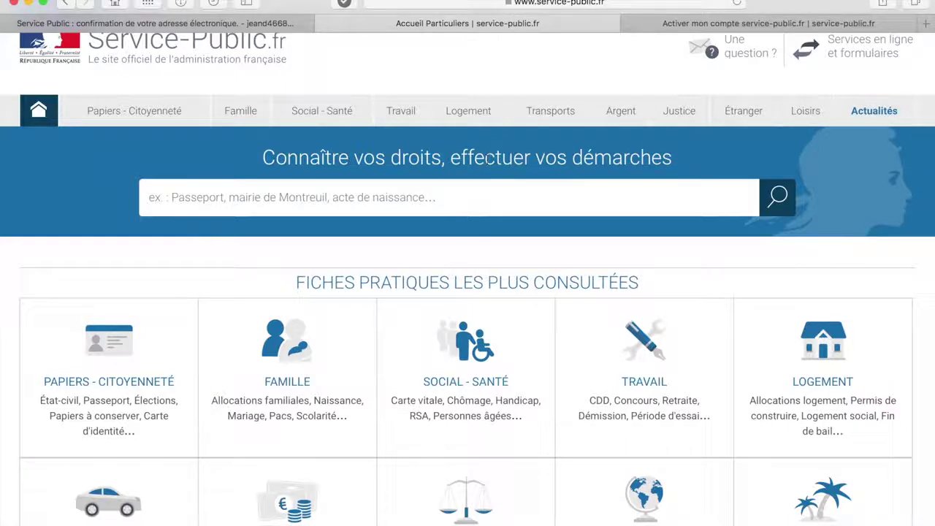
click(742, 118)
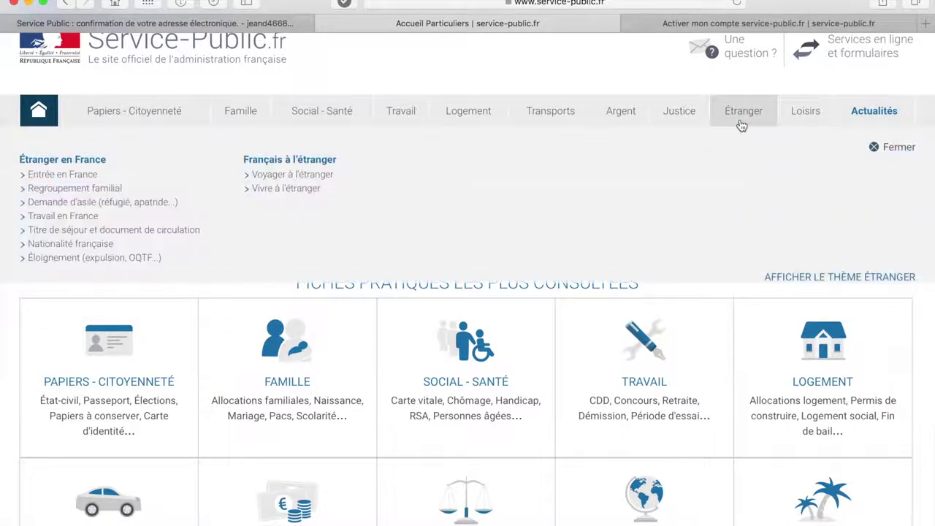
click(307, 191)
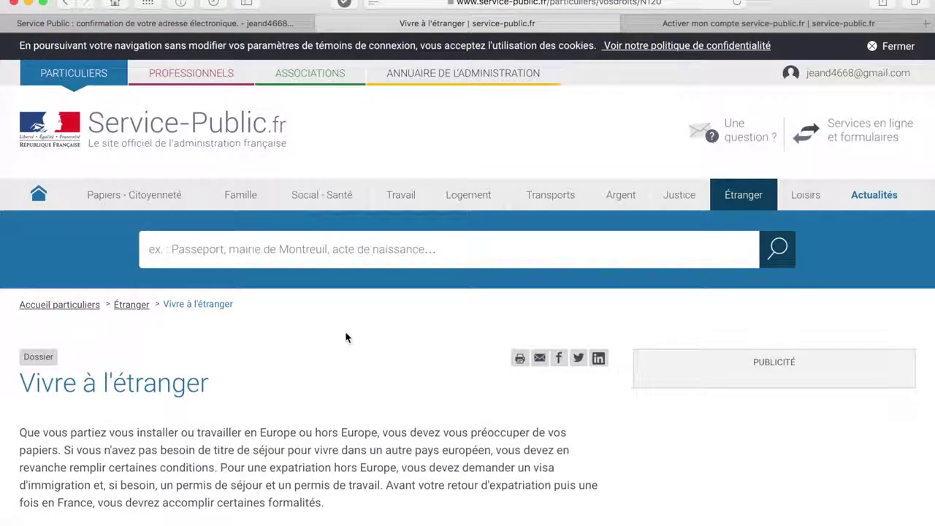
scroll(346, 337, down, 5)
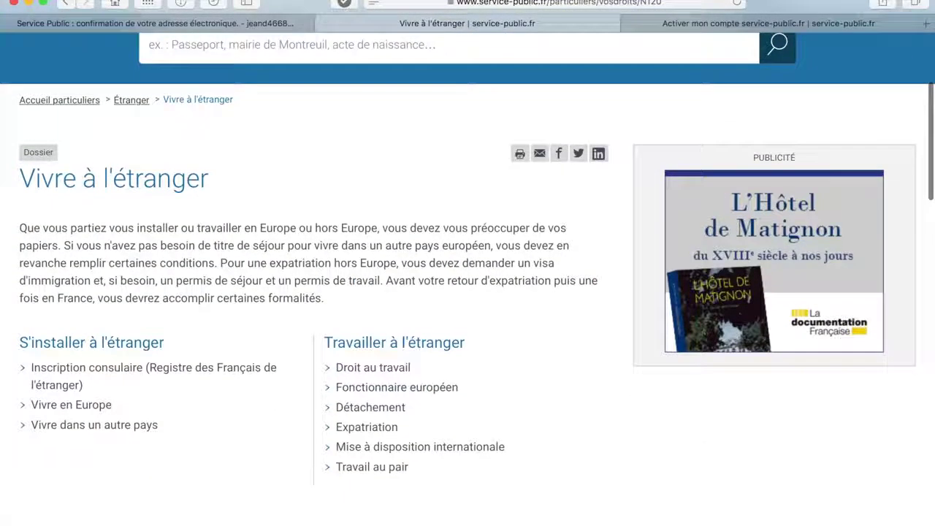
- Open the Inscription consulaire guide, expand first-time registration, and launch the online service
click(187, 369)
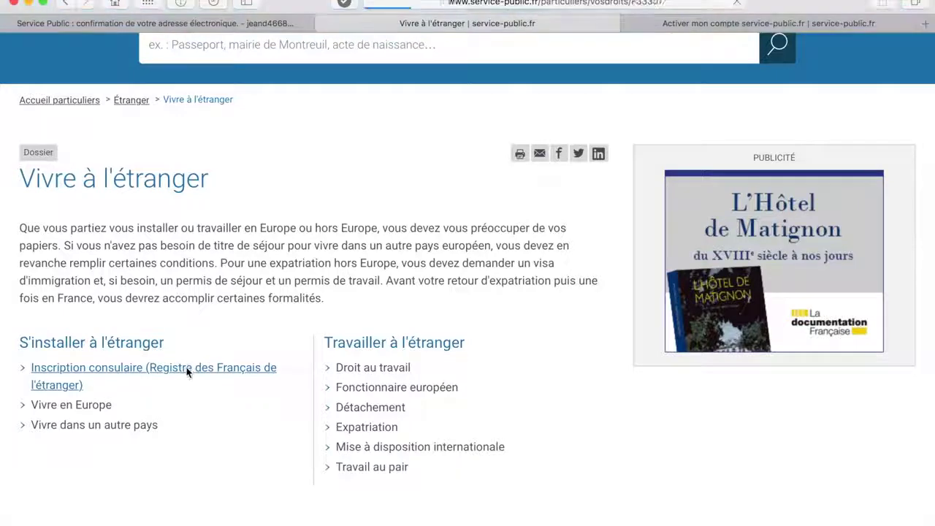
scroll(263, 387, down, 5)
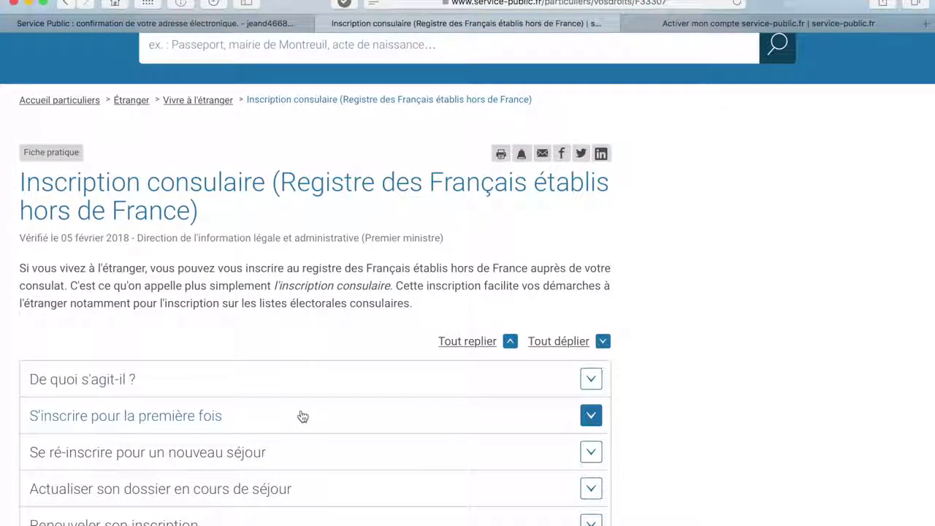
click(302, 416)
scroll(303, 458, down, 8)
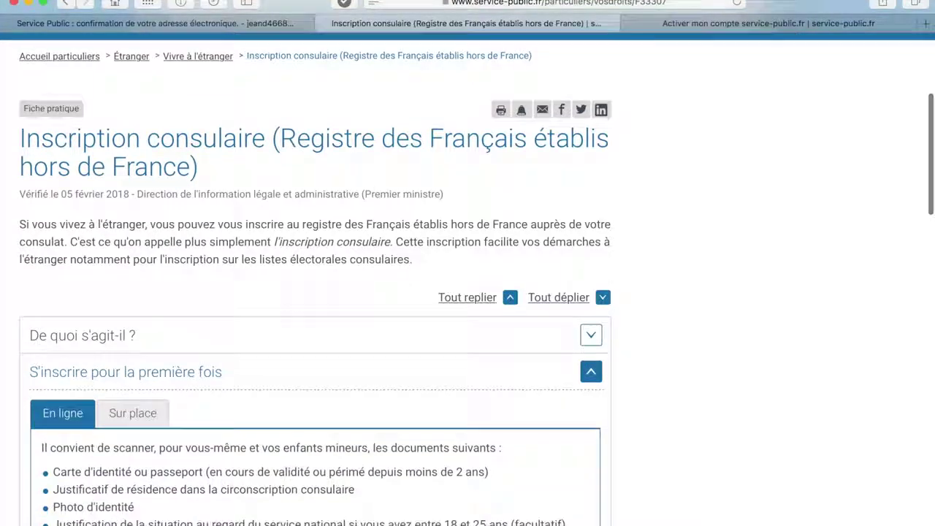
scroll(323, 427, down, 3)
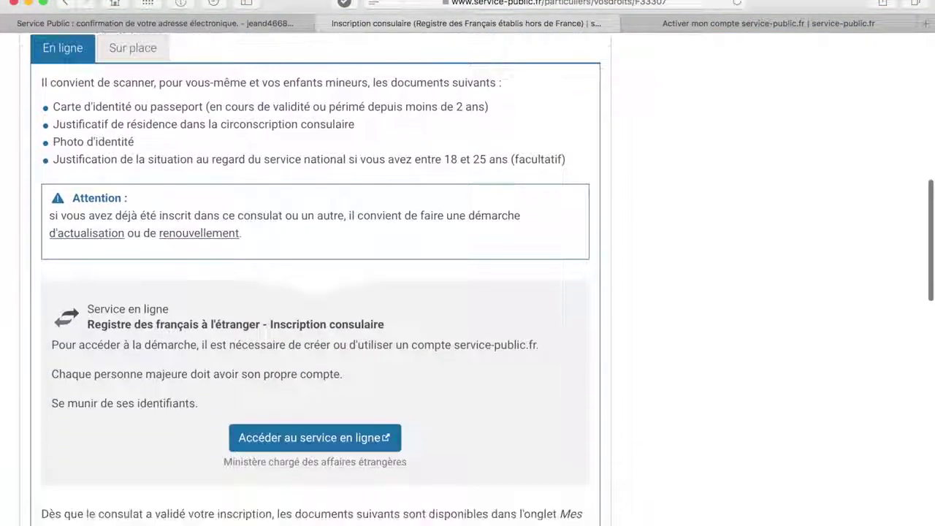
click(324, 409)
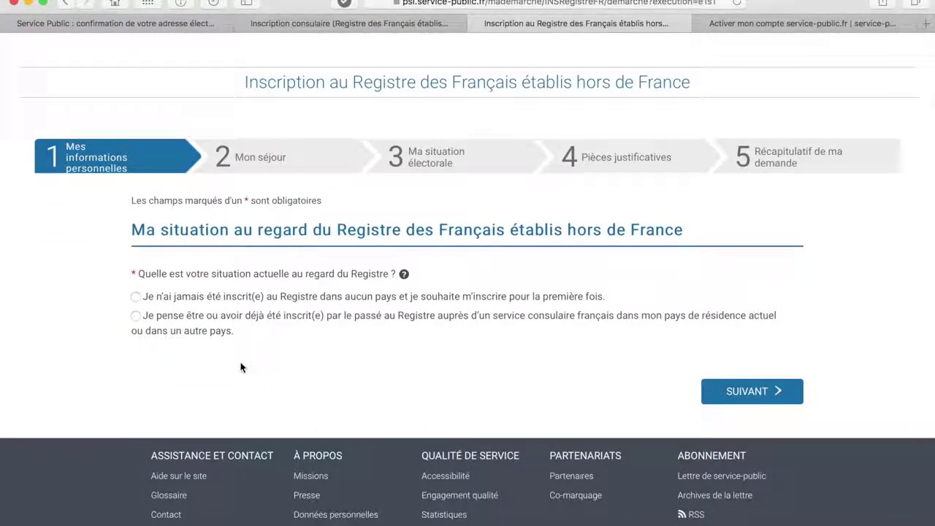
- Declare never having been registered, answer the nationality and census questions, and try continuing
click(146, 298)
click(729, 391)
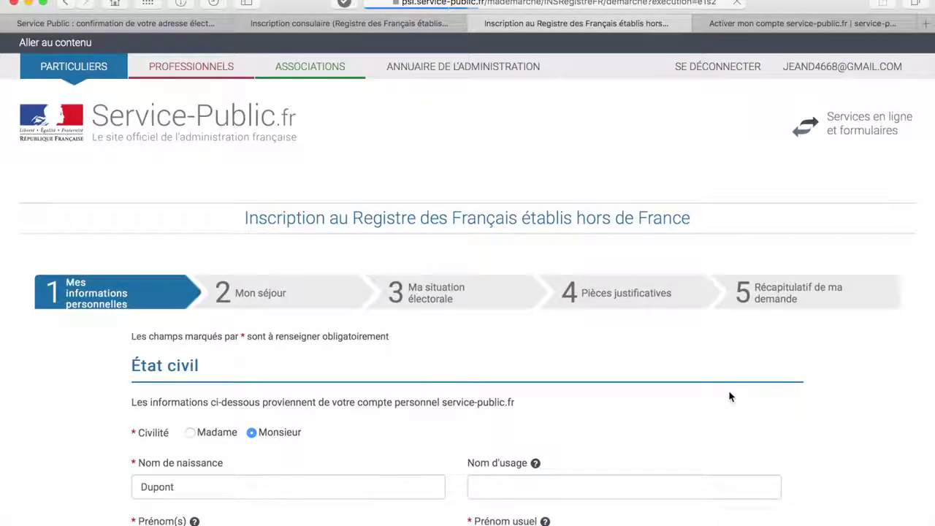
scroll(468, 293, down, 5)
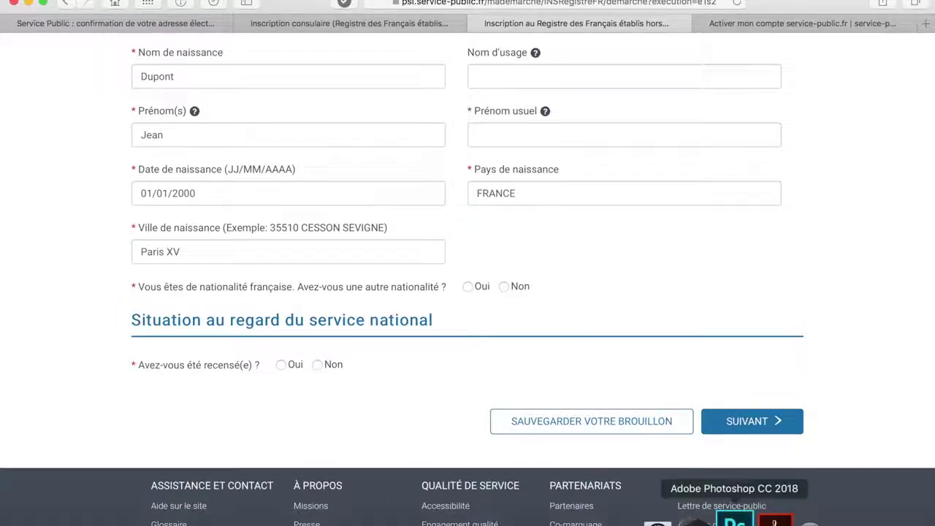
click(467, 288)
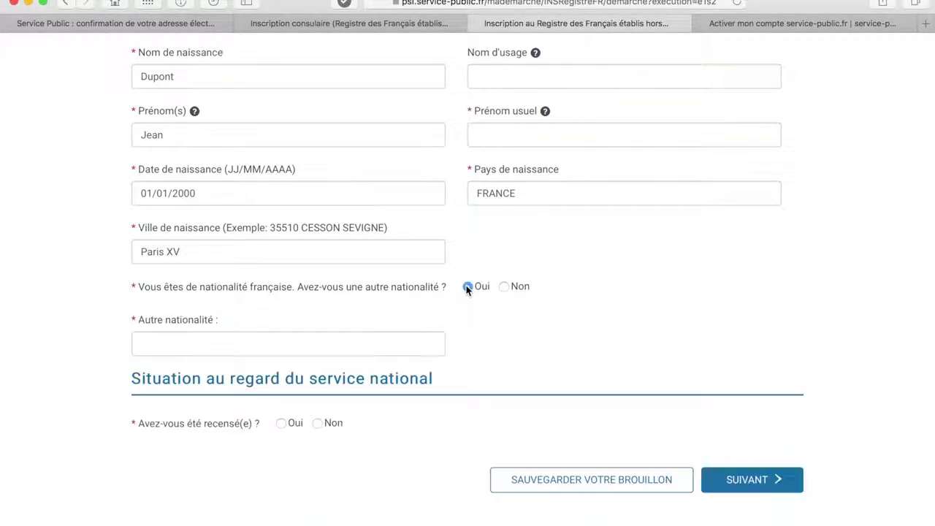
click(283, 426)
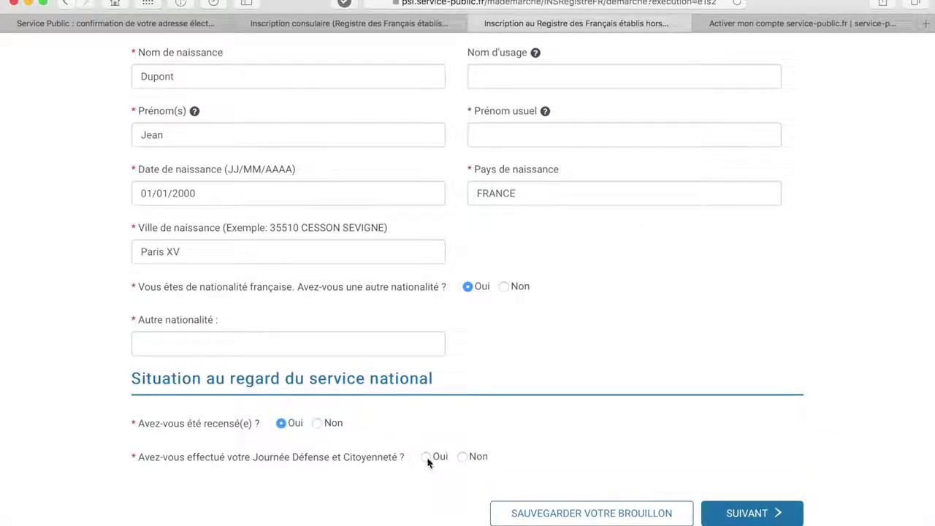
click(747, 512)
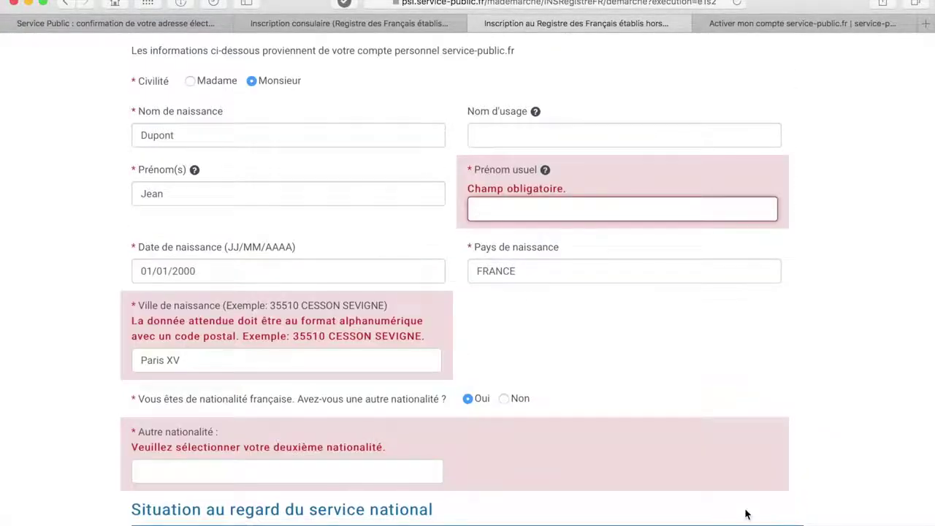
- Set birth town to 75015 PARIS 15, fill the usual first name, and answer Non to other nationality
drag(179, 360, 139, 360)
key(BackSpace)
text(75015)
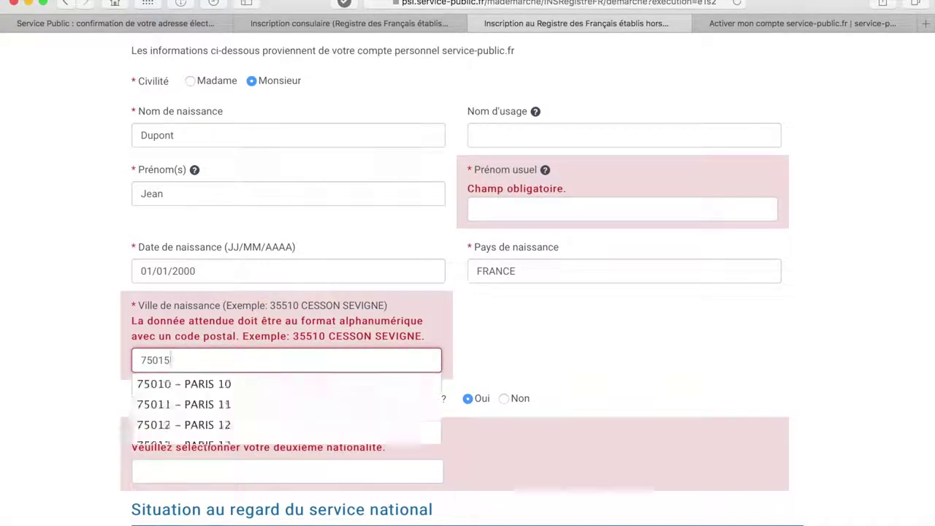
click(179, 381)
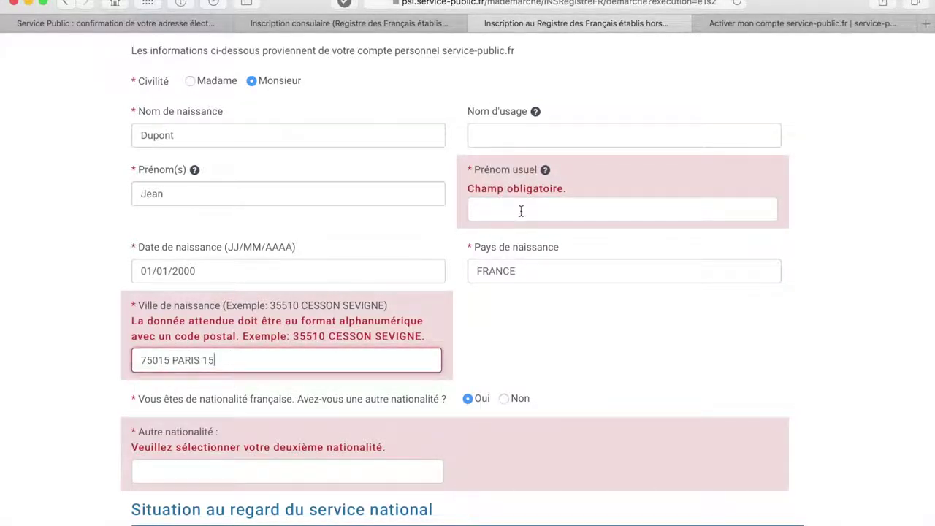
click(521, 210)
text(jean)
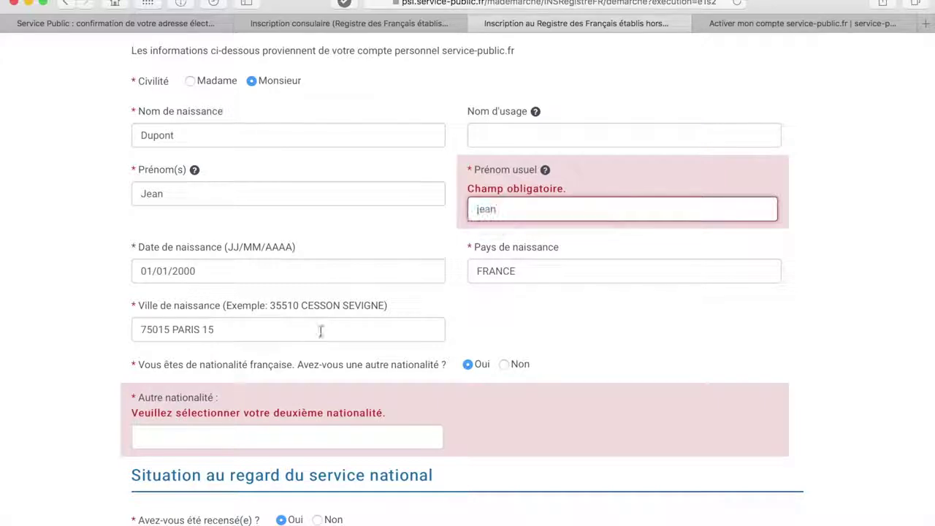
click(504, 365)
click(742, 514)
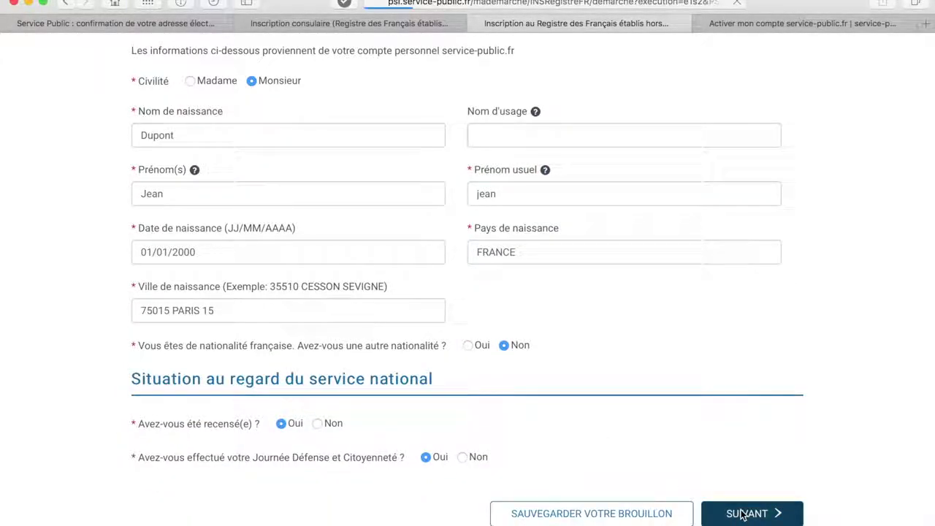
- Enter Parent 1 as Monsieur with names and birth date 01/01/1970
scroll(742, 514, down, 2)
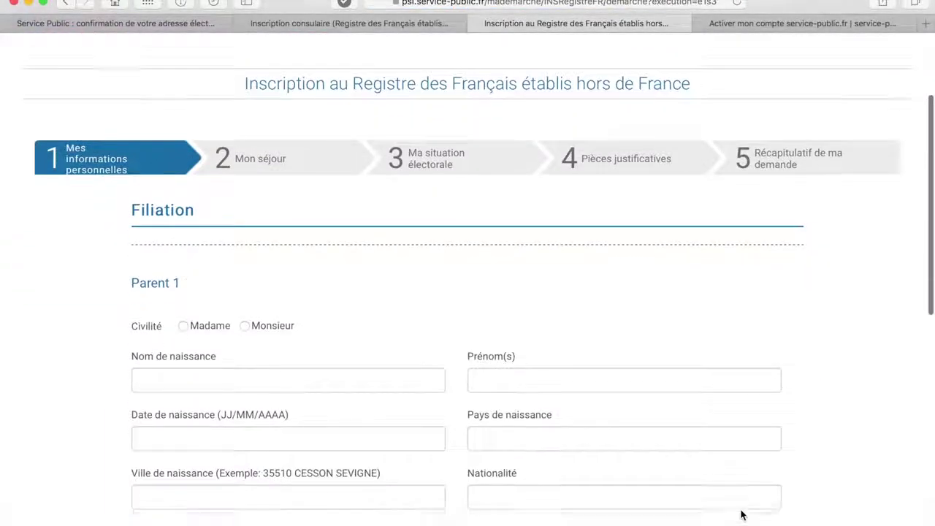
scroll(742, 514, down, 2)
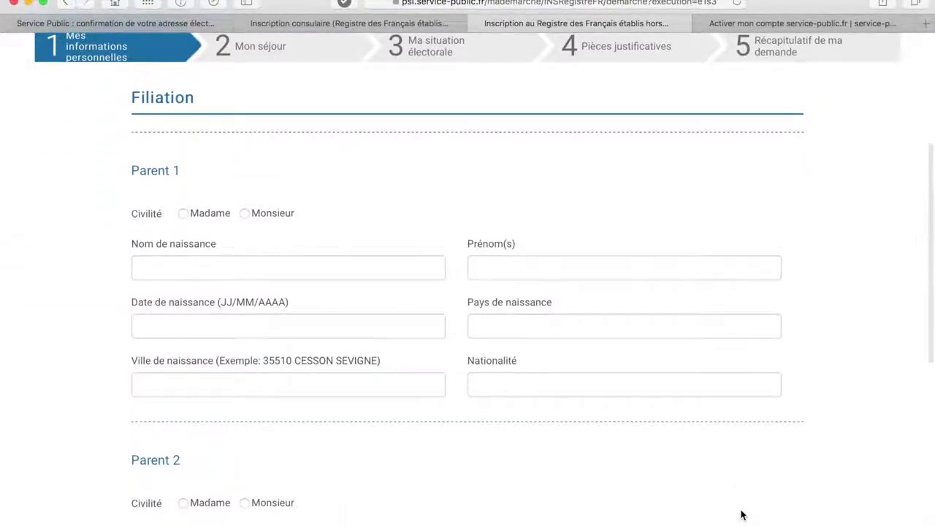
click(246, 214)
click(220, 268)
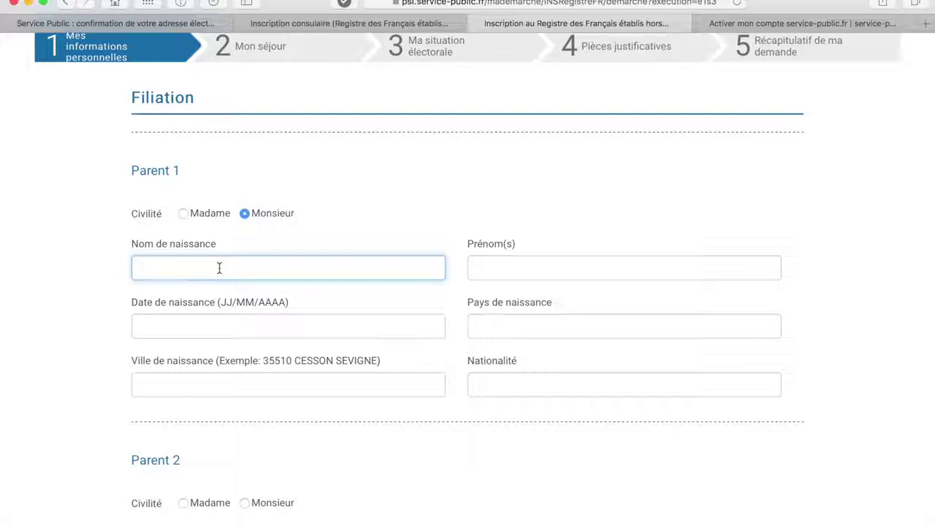
click(501, 269)
text(Ja)
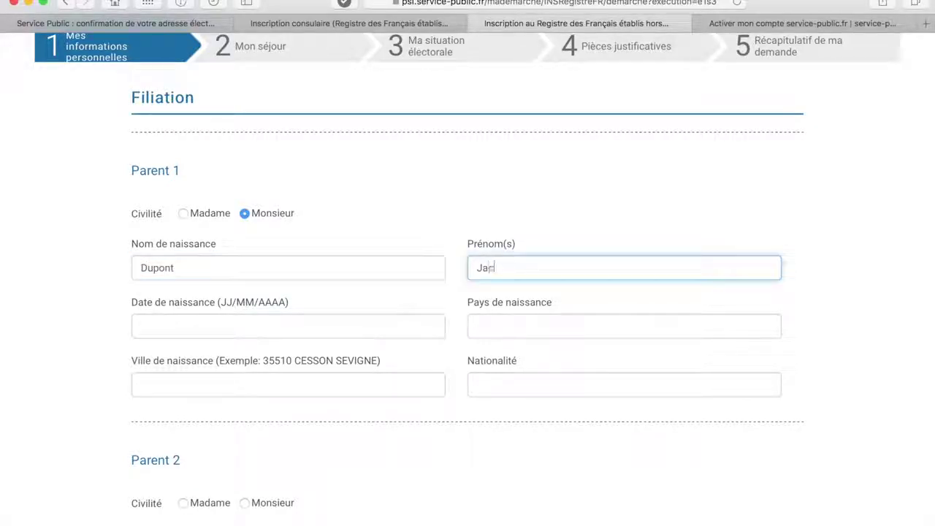
text(cques)
click(261, 328)
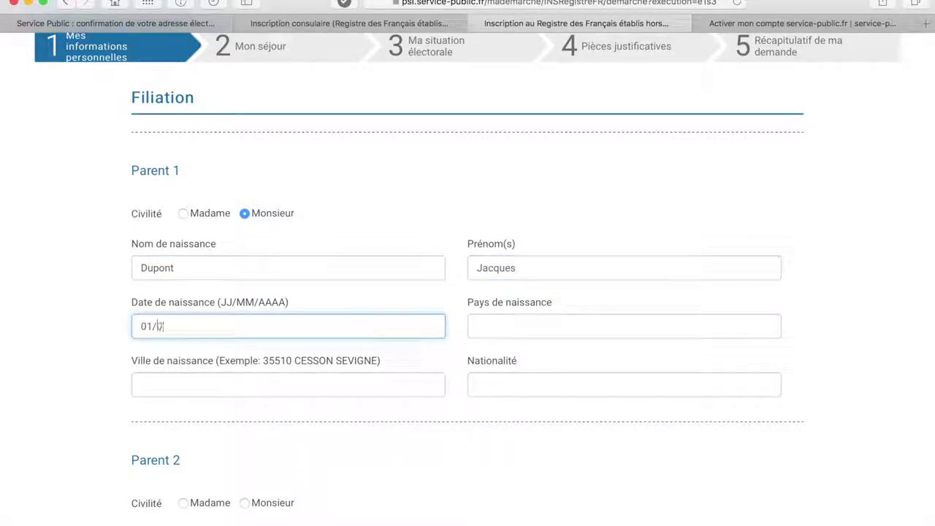
text(01/01/1970)
- Give Parent 1 birth country France, birth city 75012 PARIS 12, and nationality Française
click(532, 321)
text(France)
click(313, 386)
text(Paris)
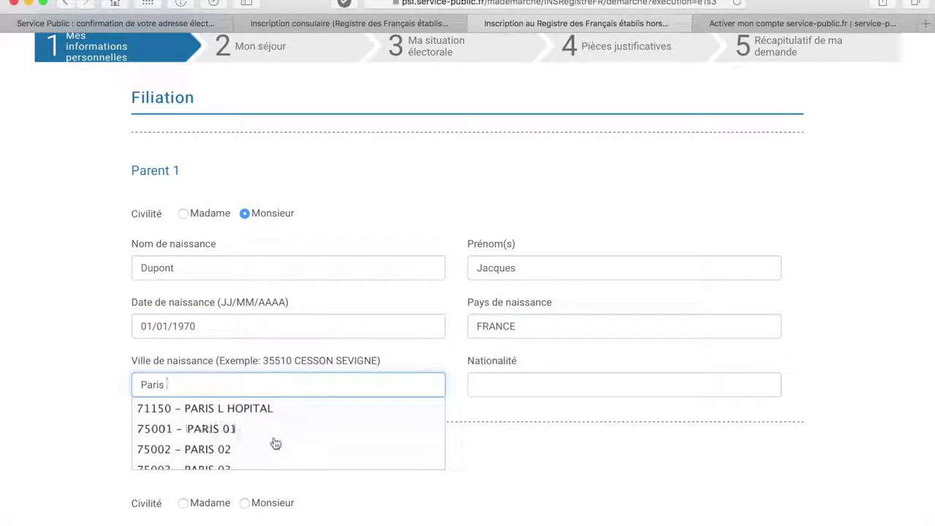
scroll(272, 443, down, 5)
click(273, 441)
click(541, 382)
text(Française)
click(538, 407)
- Enter Parent 2 as Madame with names and birth date 01/01/1975
scroll(504, 445, down, 1)
scroll(504, 445, down, 5)
click(183, 302)
click(186, 356)
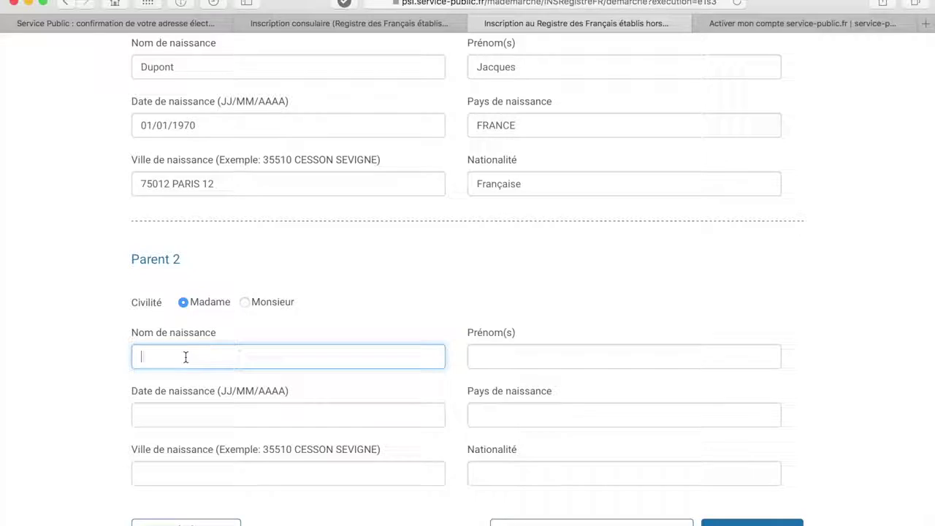
click(496, 354)
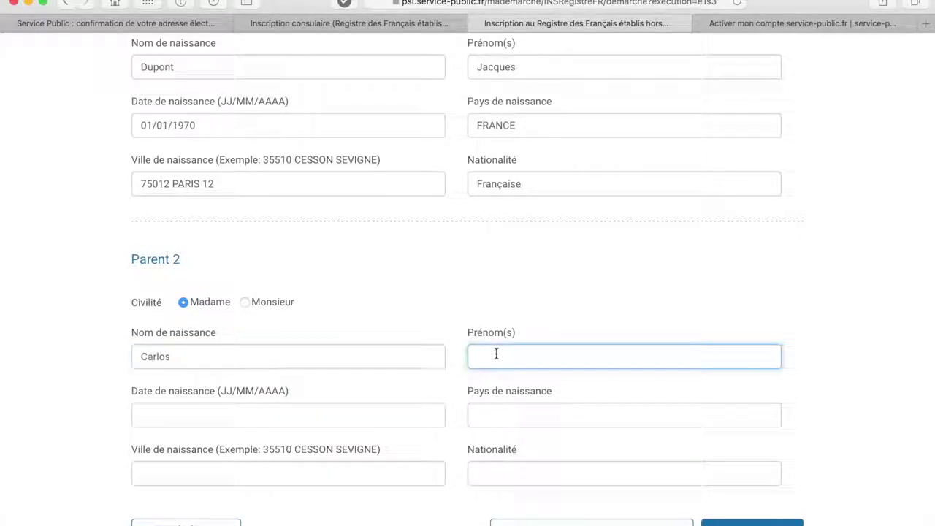
text(Magali)
click(300, 416)
text(01/01/1975)
- Give Parent 2 birth country France, birth city Saint Malo 35500, nationality Française, and continue
click(553, 417)
text(Fra)
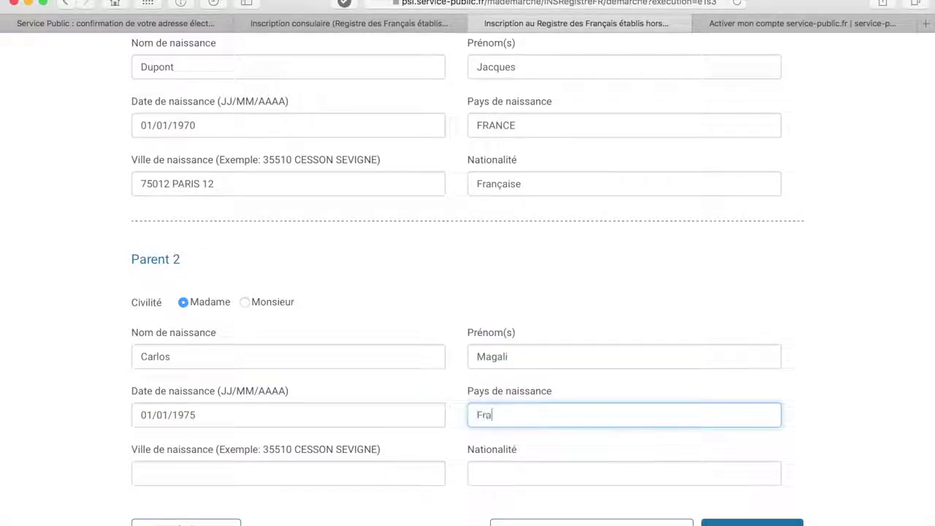
text(nce)
click(302, 469)
text(Saint Malo)
scroll(505, 400, down, 2)
click(505, 400)
click(371, 430)
text(35500)
click(549, 396)
text(Française)
click(738, 451)
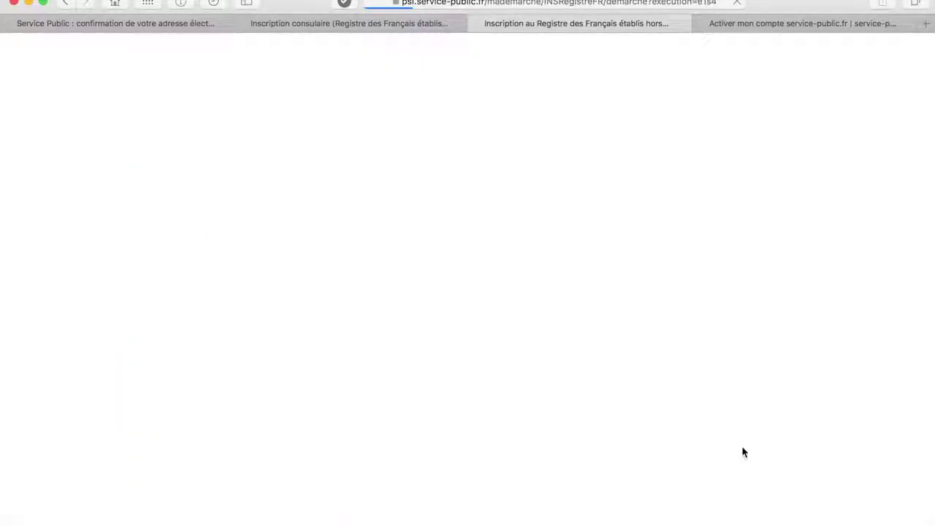
- Declare Célibataire, no minor child, and registering alone, then continue
scroll(743, 449, down, 3)
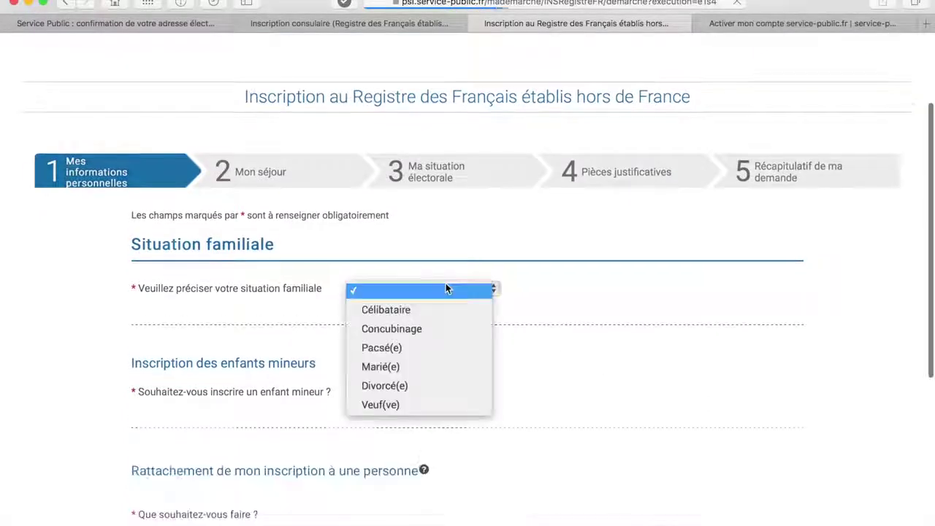
click(445, 288)
click(434, 312)
scroll(420, 380, down, 2)
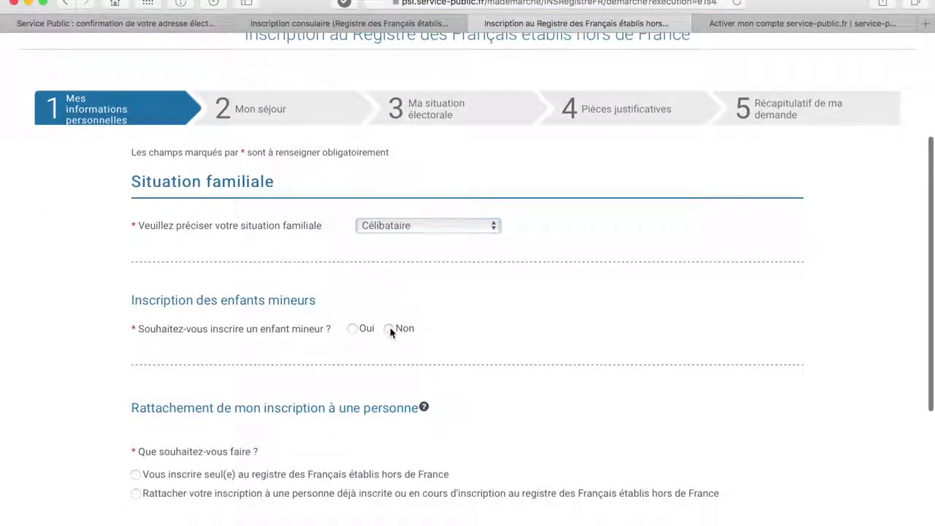
click(389, 330)
scroll(277, 379, down, 3)
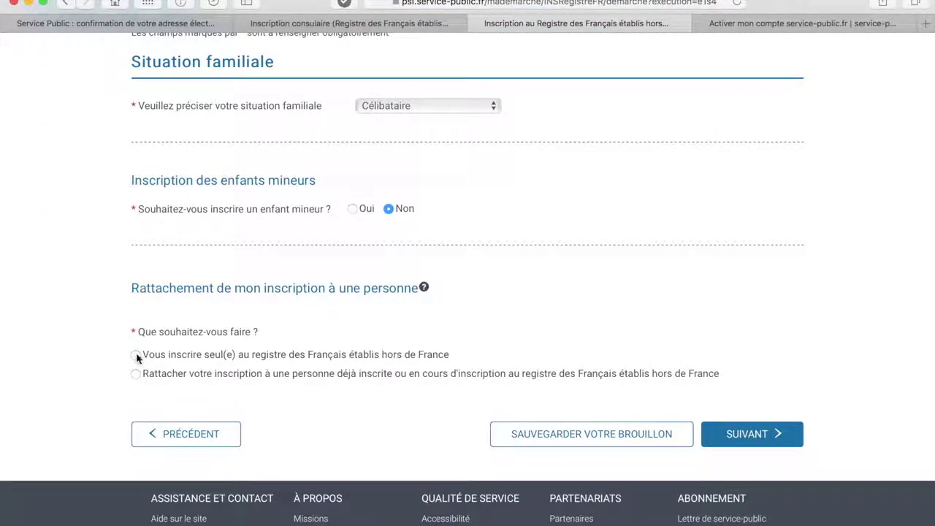
click(755, 436)
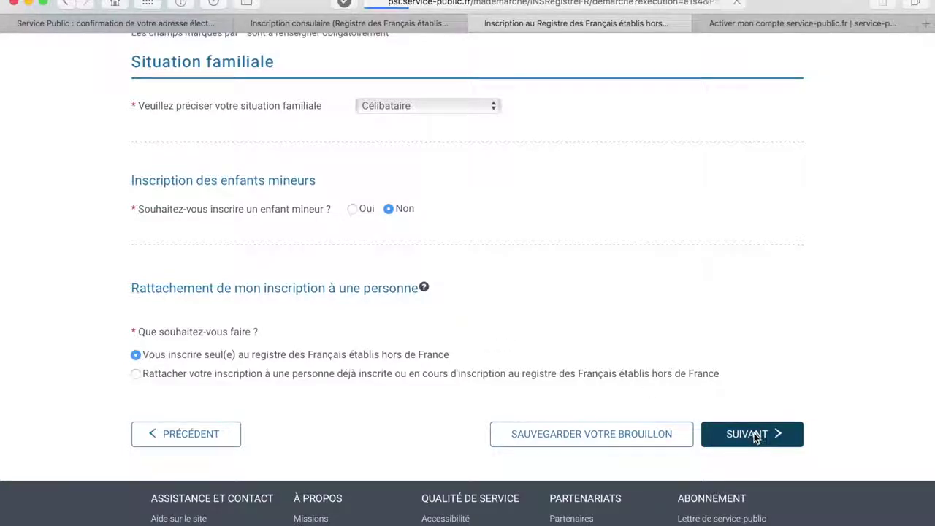
- Set education to Classe de seconde, première ou terminale, not working, Elèves, étudiants
scroll(563, 394, down, 3)
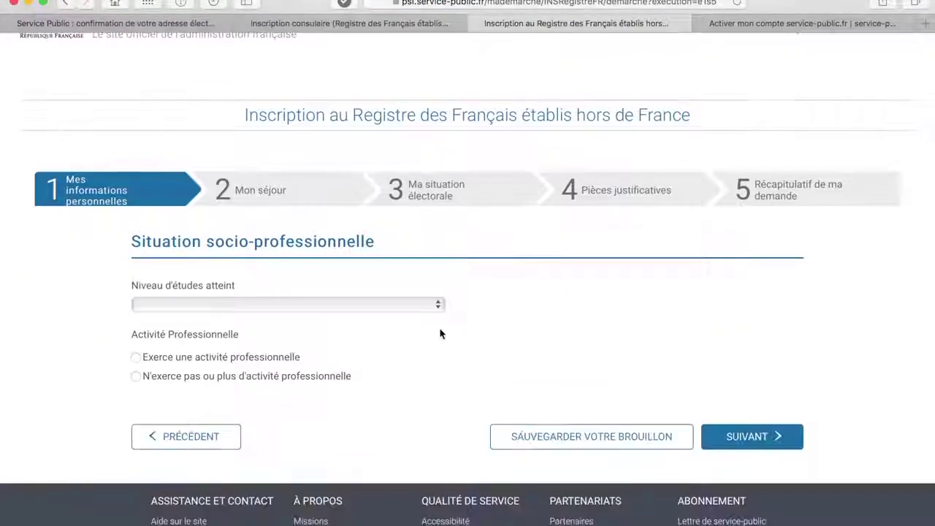
click(428, 307)
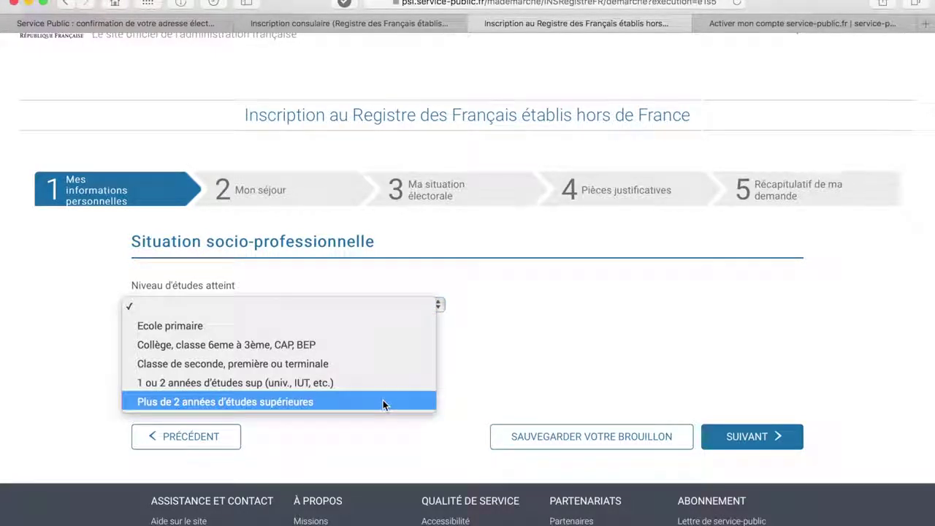
click(380, 364)
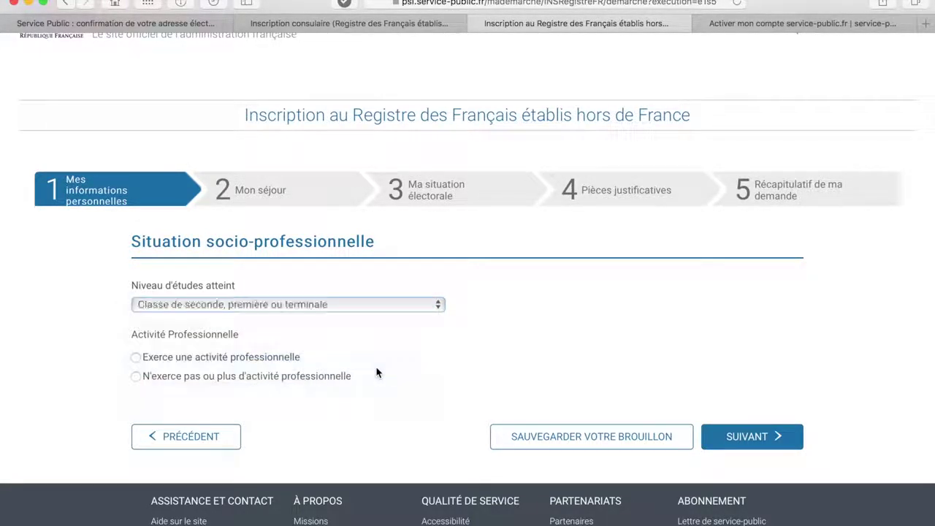
click(155, 371)
click(392, 438)
click(384, 449)
click(732, 485)
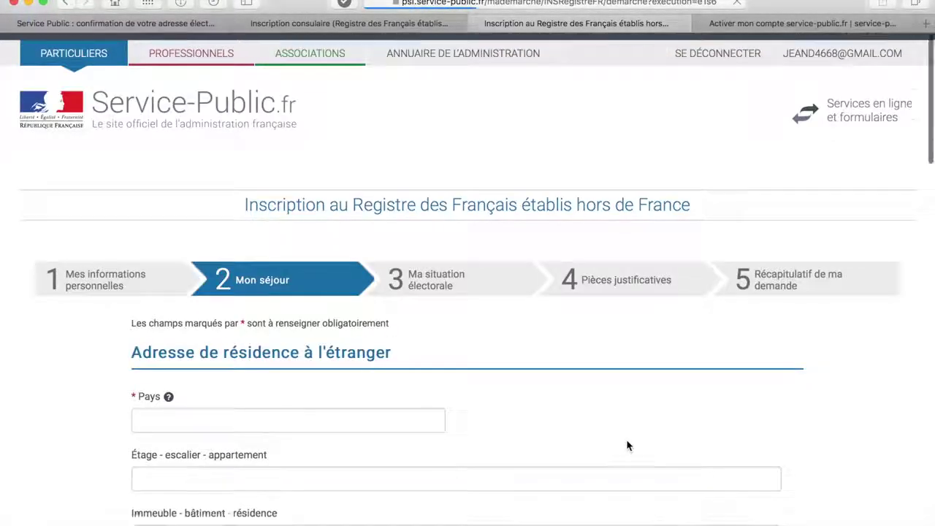
- Set the country of residence to ÉTATS-UNIS
scroll(626, 445, down, 5)
click(343, 259)
text(Etats-Unis)
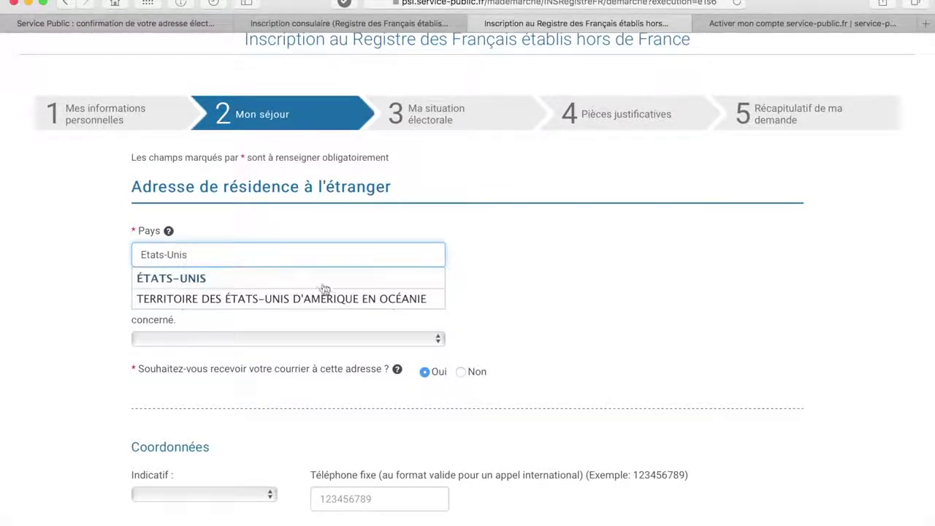
click(322, 278)
scroll(322, 319, down, 2)
scroll(322, 319, down, 1)
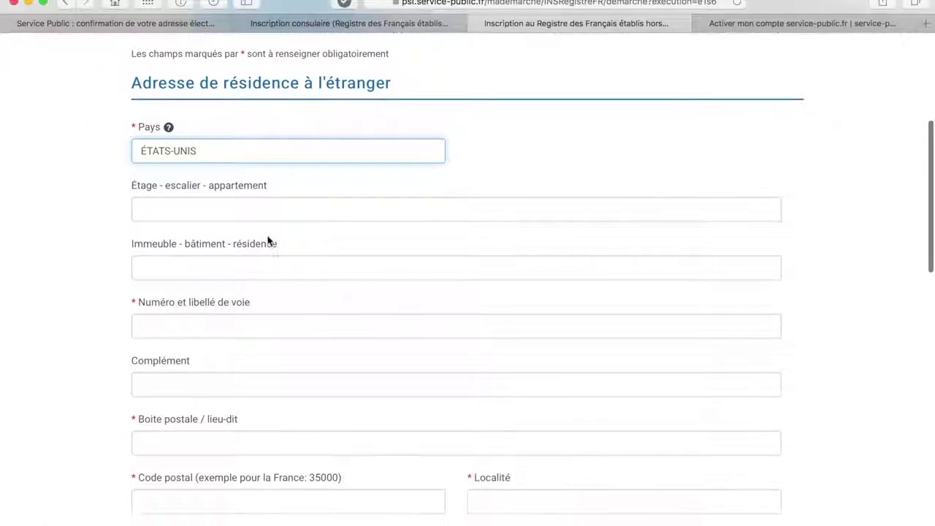
- Fill in the residence address: floor and apartment, street, postal code and town
click(238, 213)
text(5E)
click(214, 323)
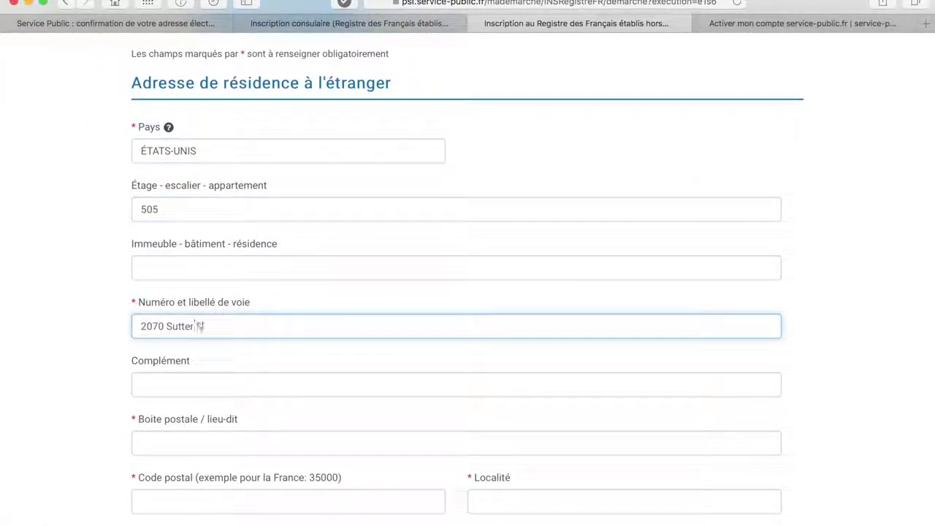
scroll(192, 397, down, 1)
click(192, 396)
scroll(189, 390, down, 2)
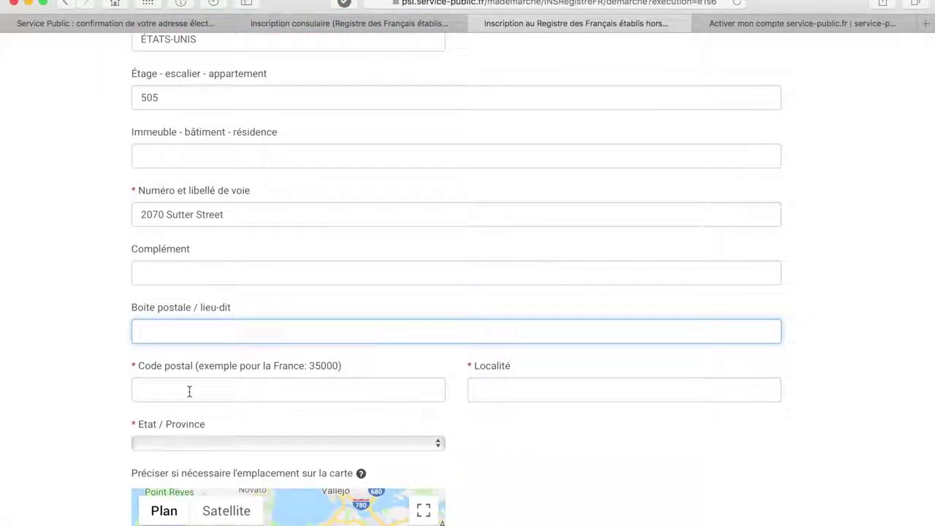
drag(183, 332, 135, 331)
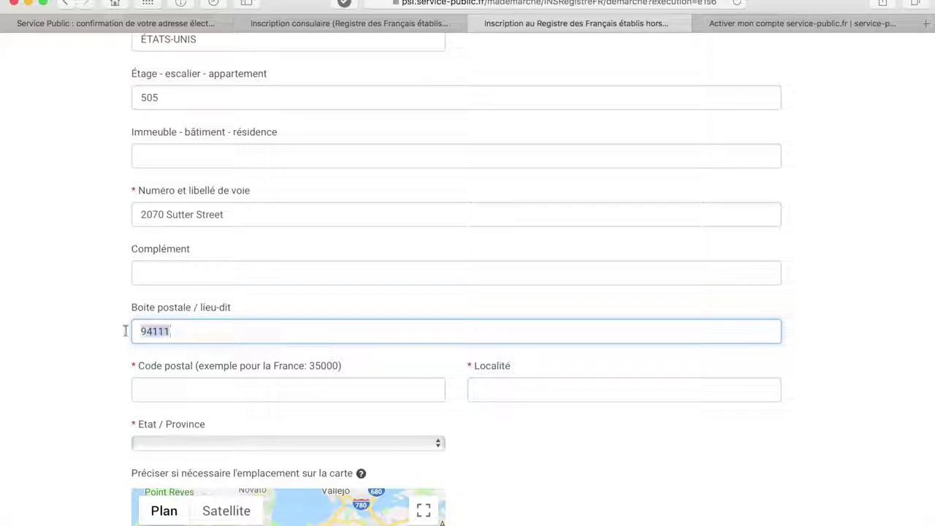
click(181, 388)
click(488, 395)
text(San)
scroll(340, 303, down, 3)
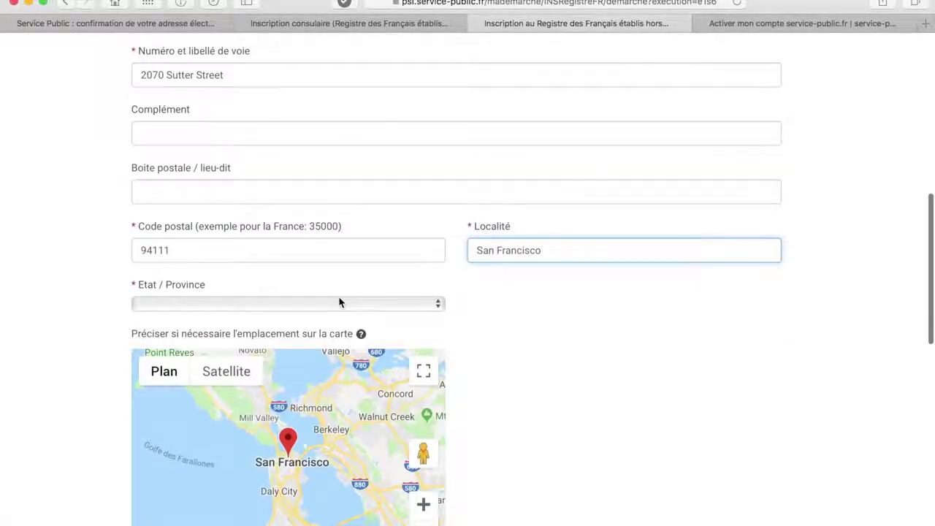
- Choose California as the state and SAN FRANCISCO as the consular post
click(338, 304)
click(298, 420)
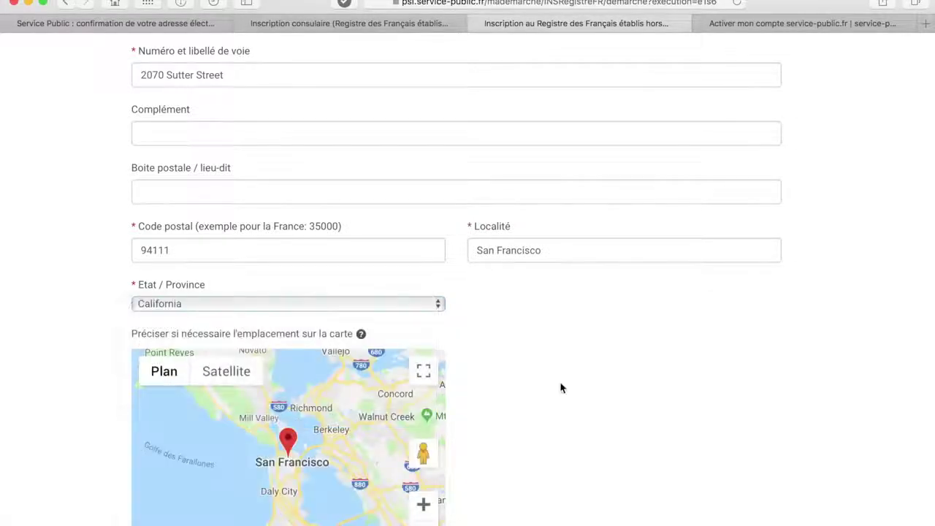
scroll(560, 387, down, 8)
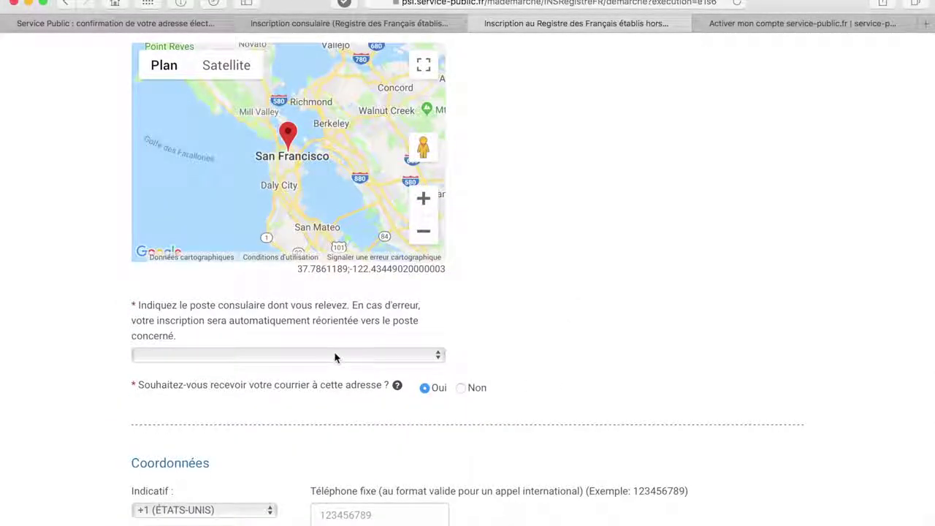
click(335, 354)
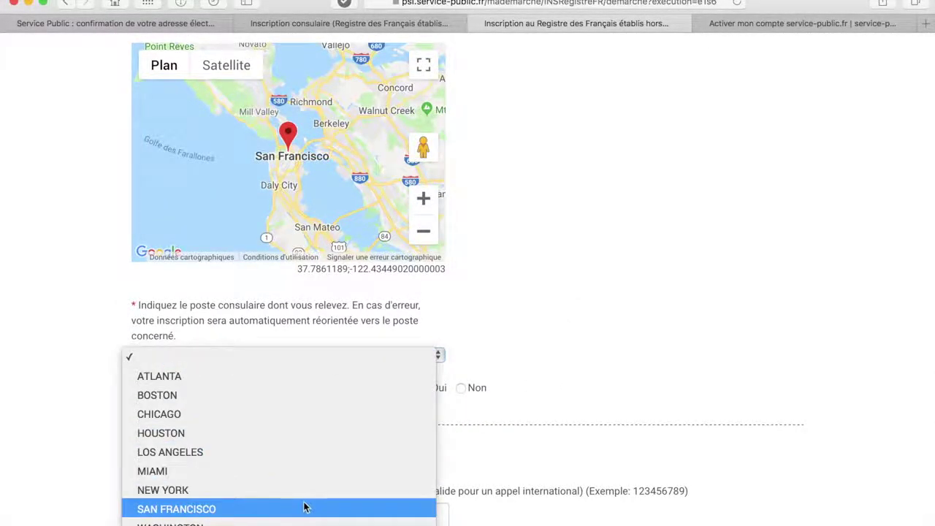
click(305, 508)
scroll(382, 279, down, 6)
- Enter the landline number and continue to the next step
click(354, 268)
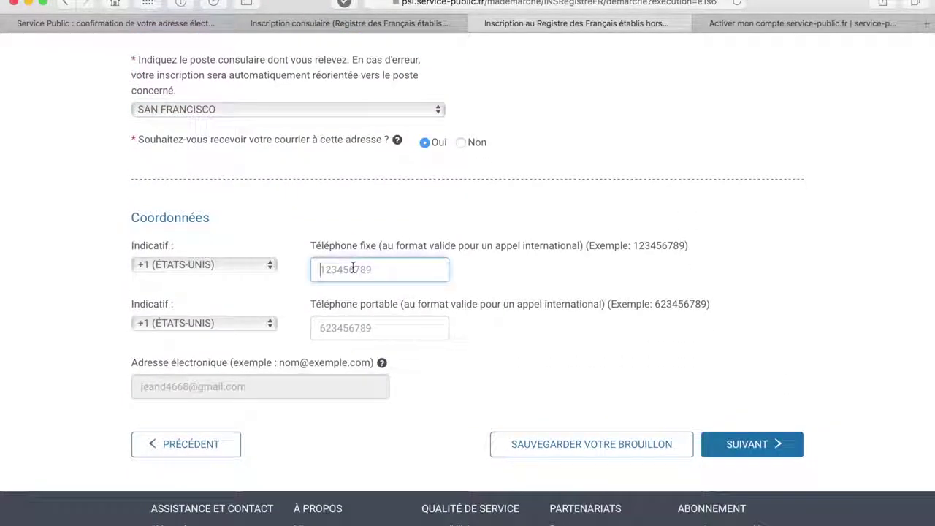
text(12345678)
click(757, 452)
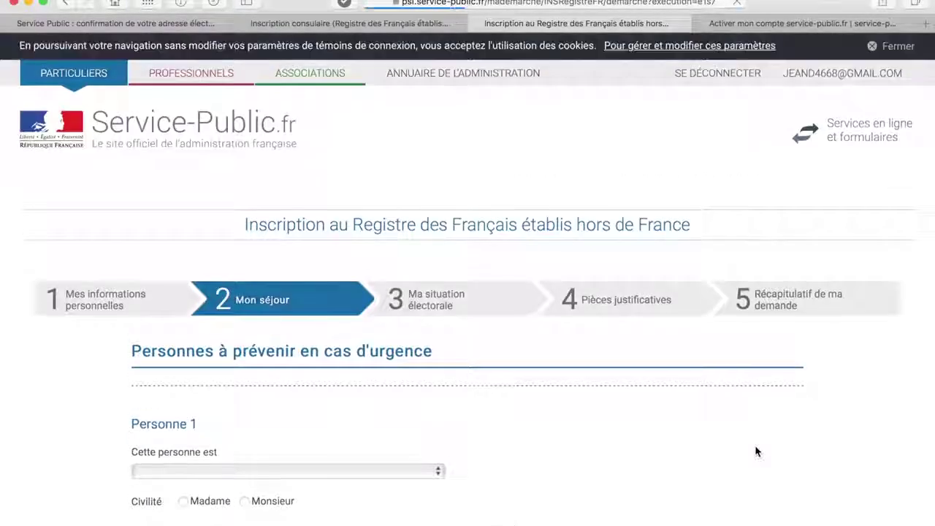
- Add a parent (Votre père/mère) as emergency contact, titled Madame, with her surname and first name
scroll(619, 444, down, 5)
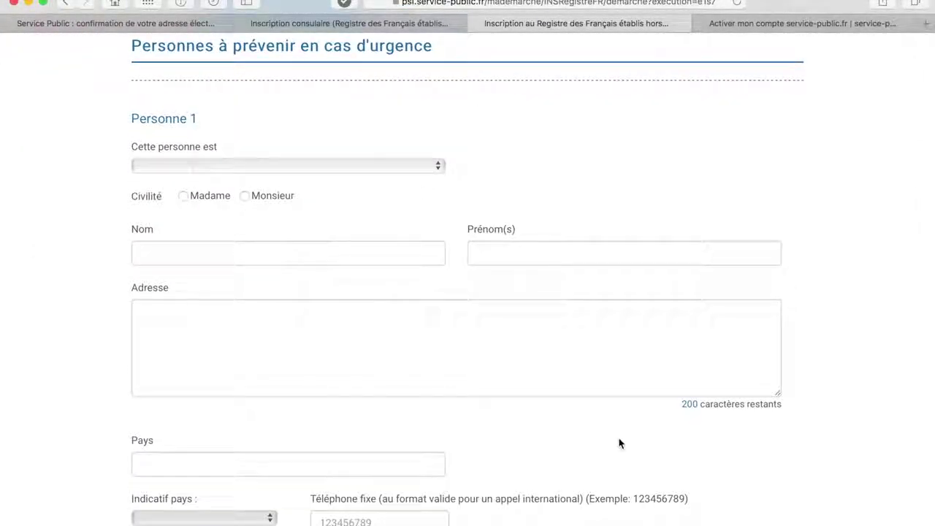
click(379, 171)
click(365, 184)
click(183, 196)
click(144, 252)
click(501, 255)
text(Magalie)
- Enter the contact's street address, country FRANCE and landline phone number
scroll(343, 299, down, 1)
click(323, 289)
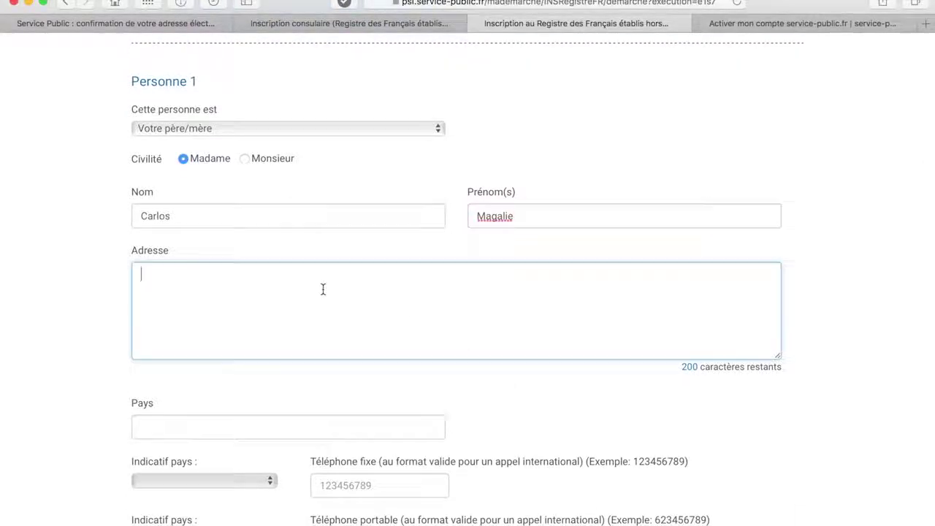
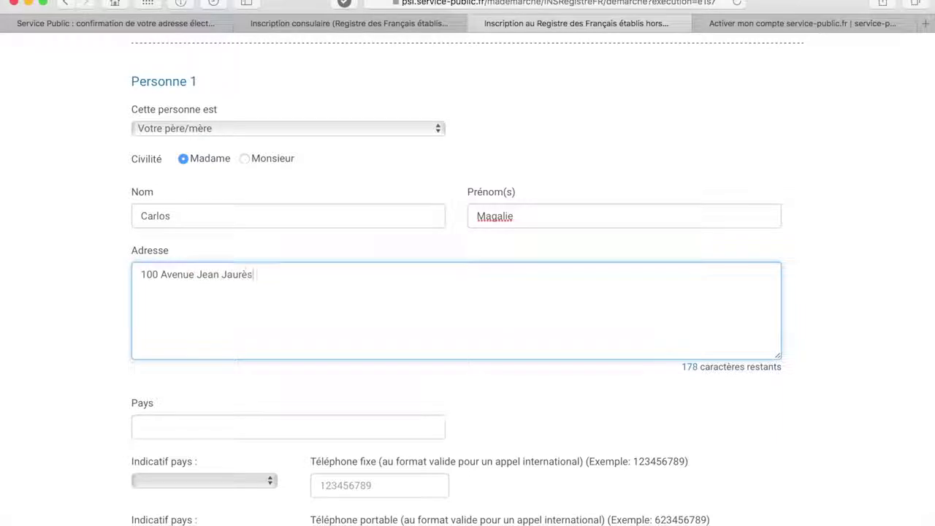
scroll(319, 355, down, 3)
click(320, 350)
text(France)
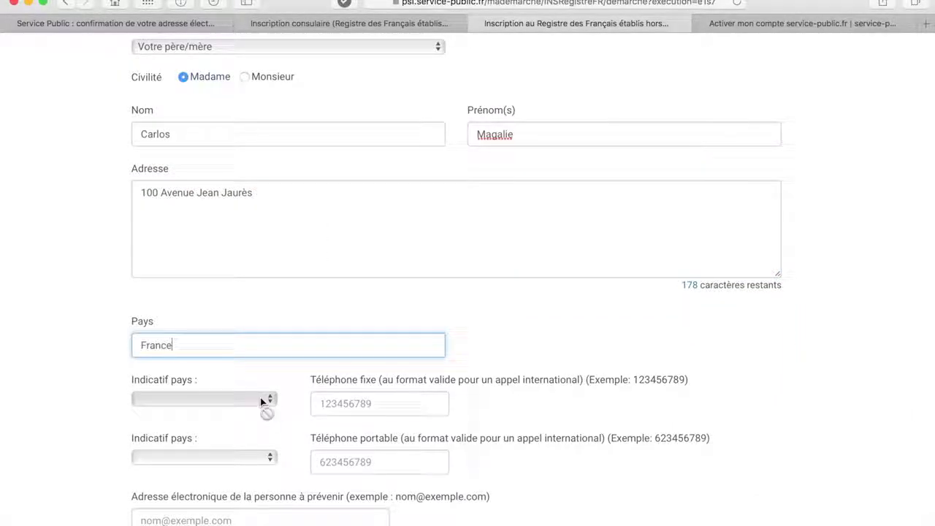
click(240, 372)
click(345, 404)
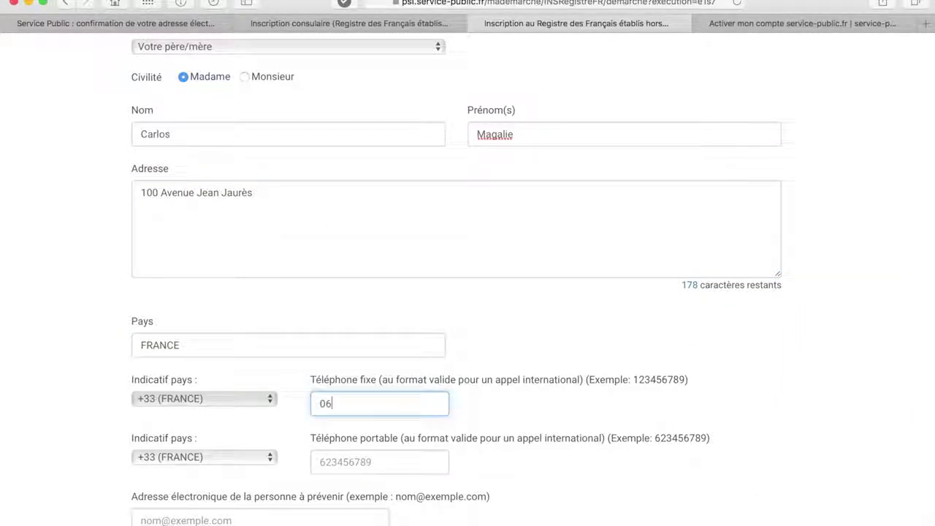
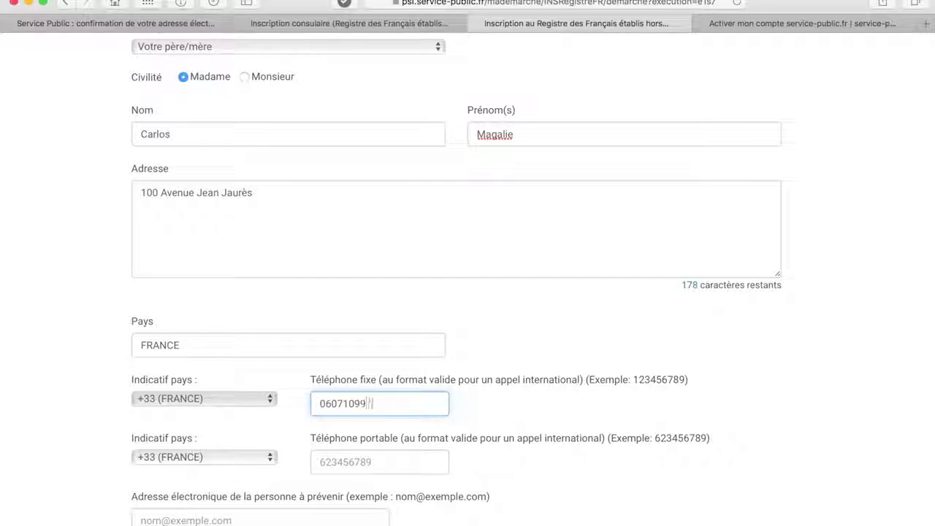
- Correct the rejected landline number and continue past the emergency-contact step
scroll(365, 405, down, 4)
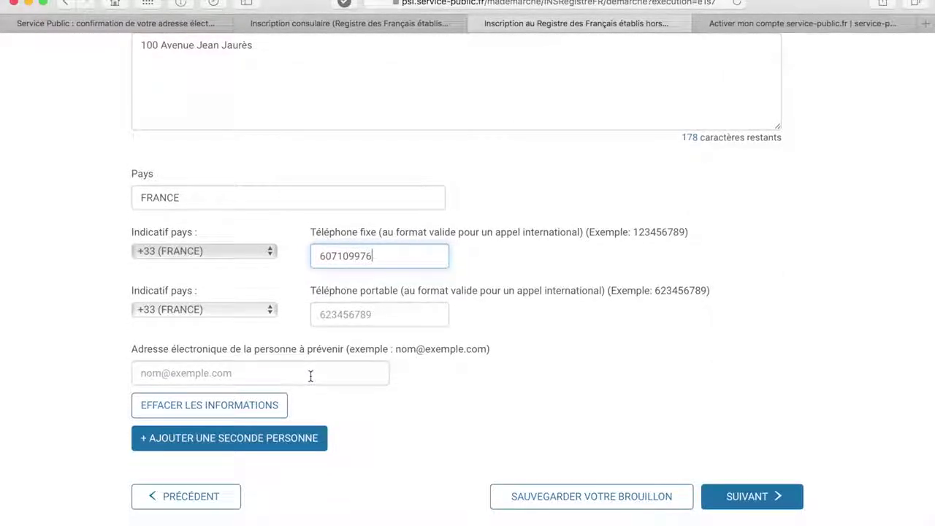
click(740, 500)
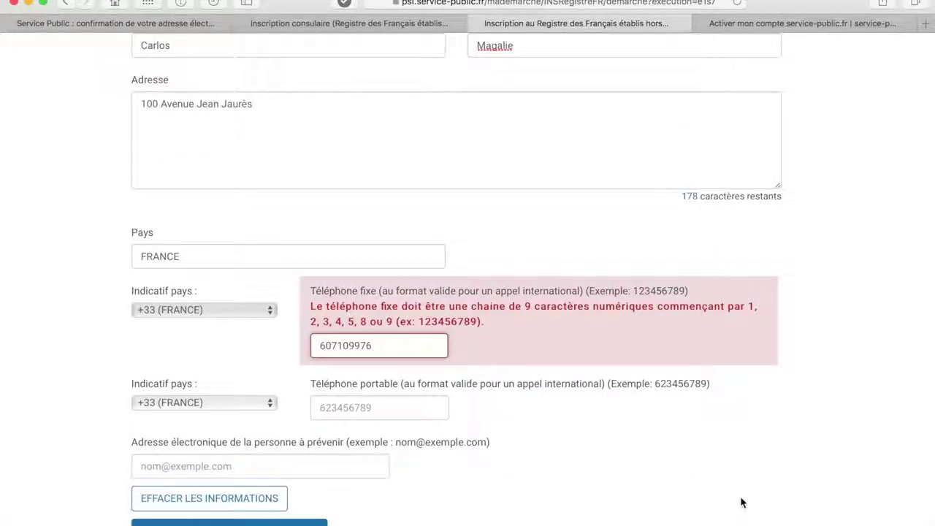
drag(350, 345, 371, 346)
click(324, 346)
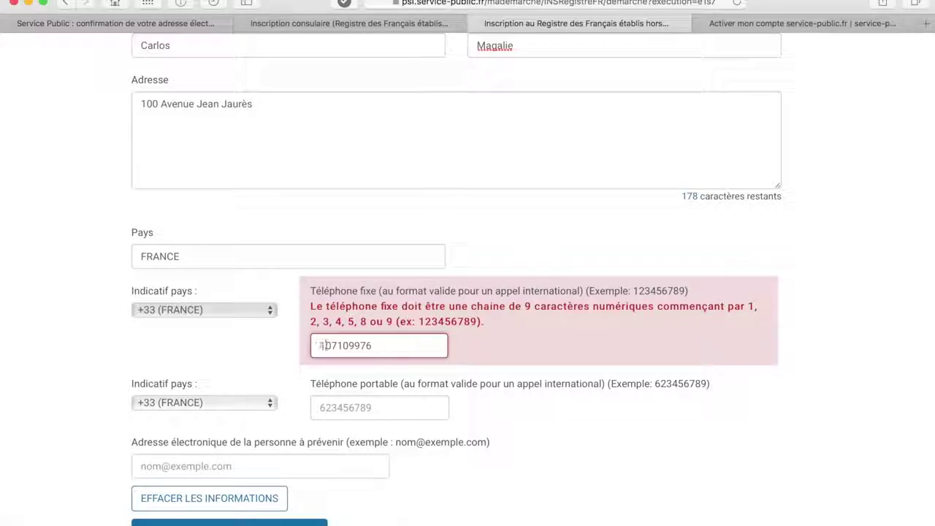
scroll(551, 472, down, 3)
click(737, 492)
scroll(590, 291, down, 4)
- Attach ACTE DE NAISSANCE.png by drag-and-drop and CNIS.jpg from the computer as supporting documents
click(752, 394)
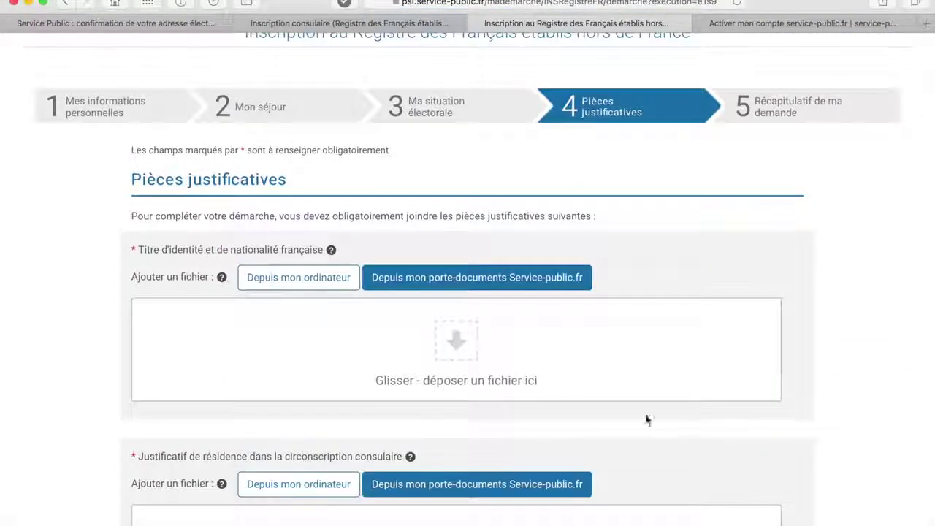
drag(449, 352, 451, 351)
scroll(451, 350, down, 2)
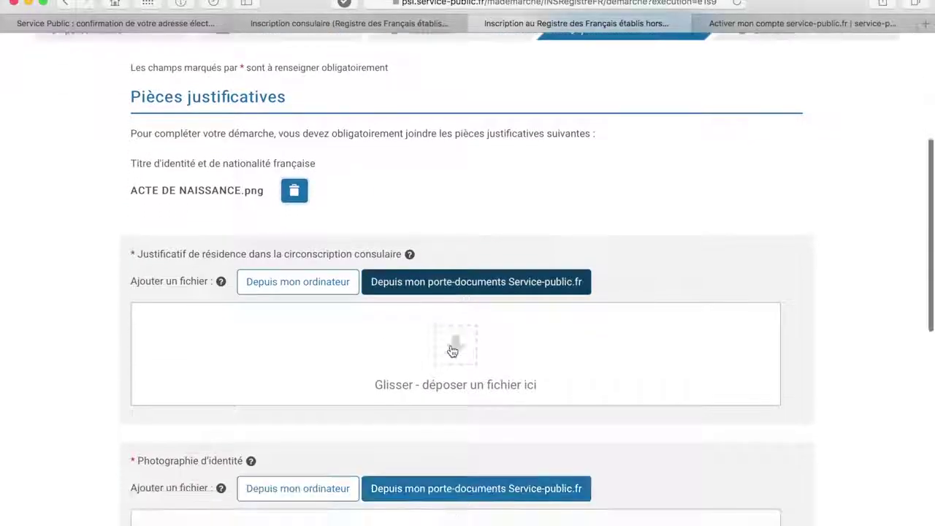
click(317, 284)
click(387, 81)
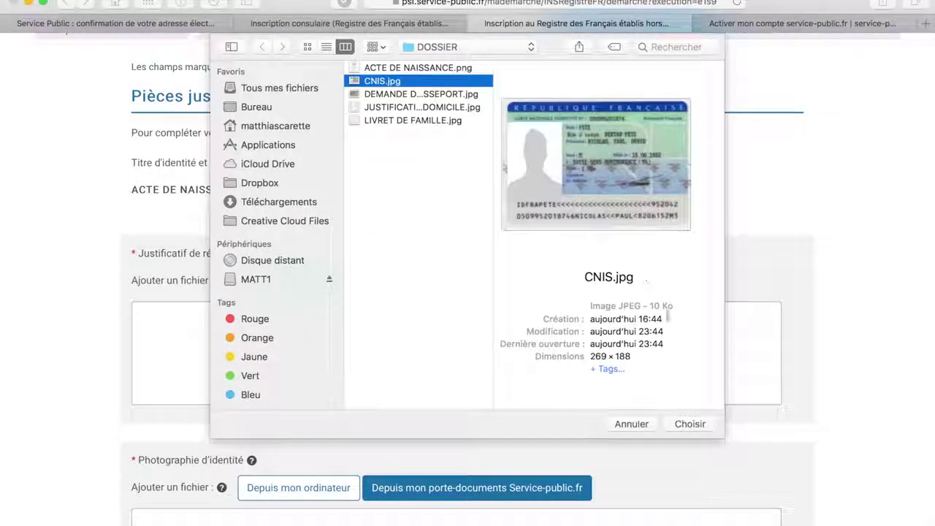
click(689, 424)
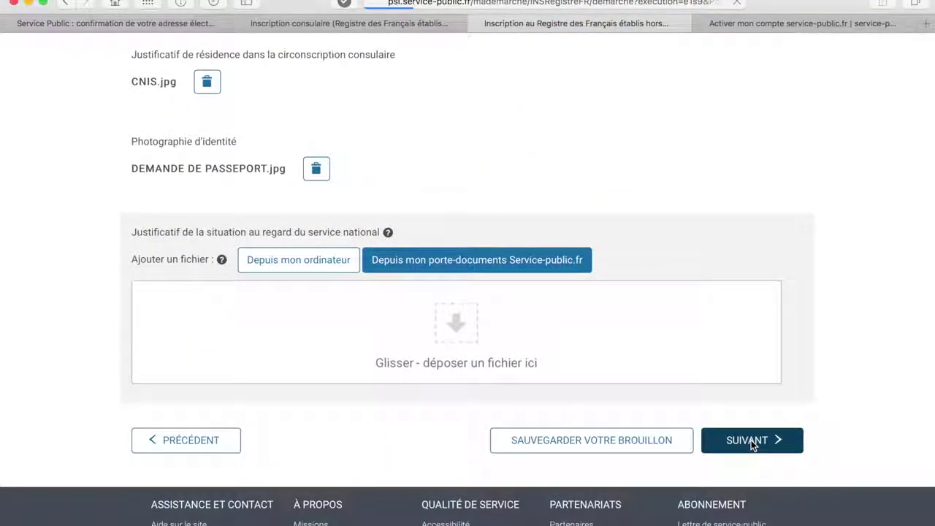
scroll(643, 456, down, 5)
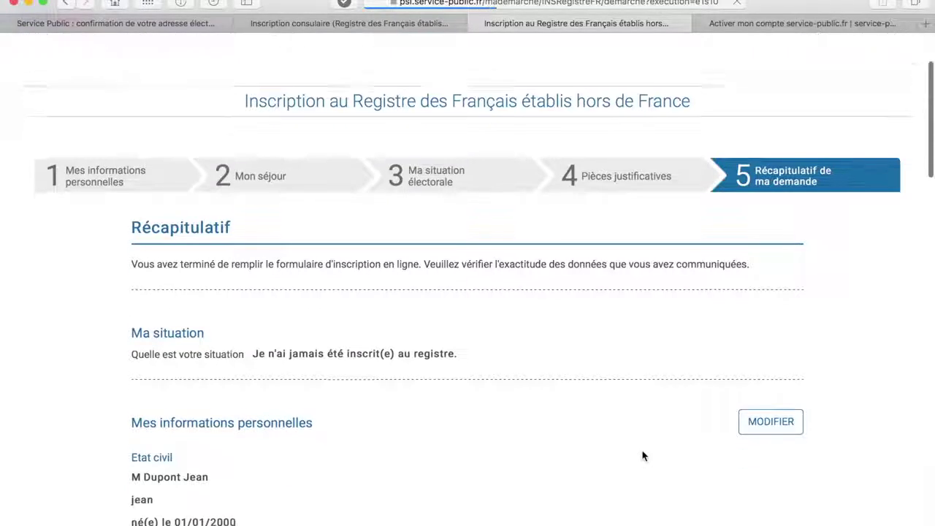
- Review the Récapitulatif summary, then send the request from the Envoyer ma demande page
scroll(643, 456, down, 10)
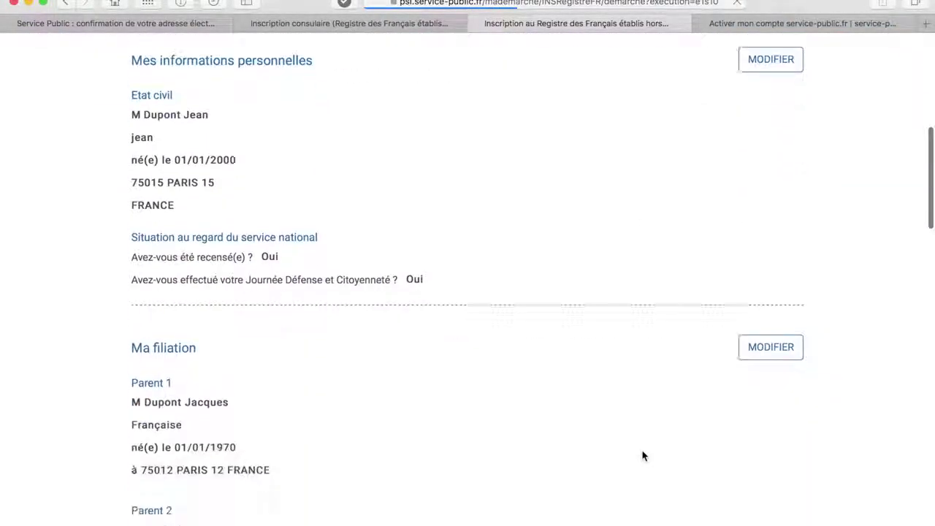
scroll(643, 456, down, 17)
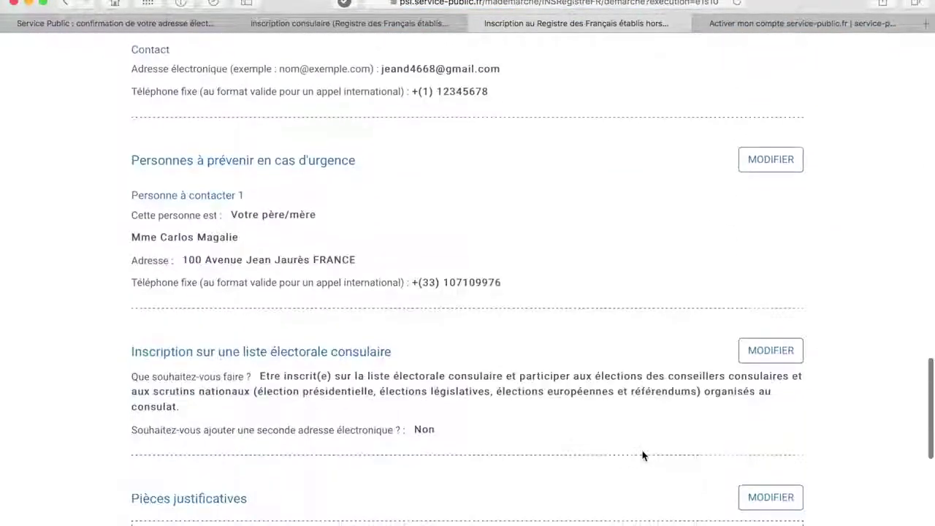
scroll(643, 455, down, 2)
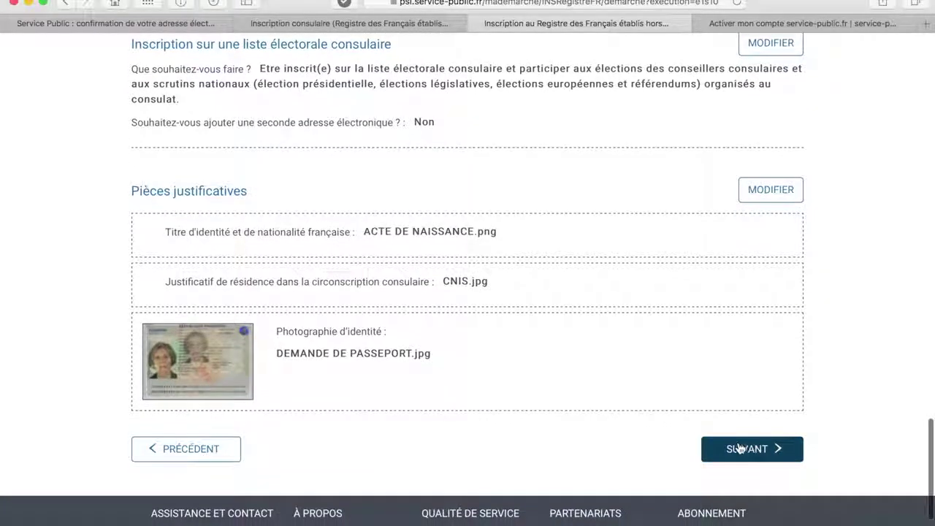
click(742, 449)
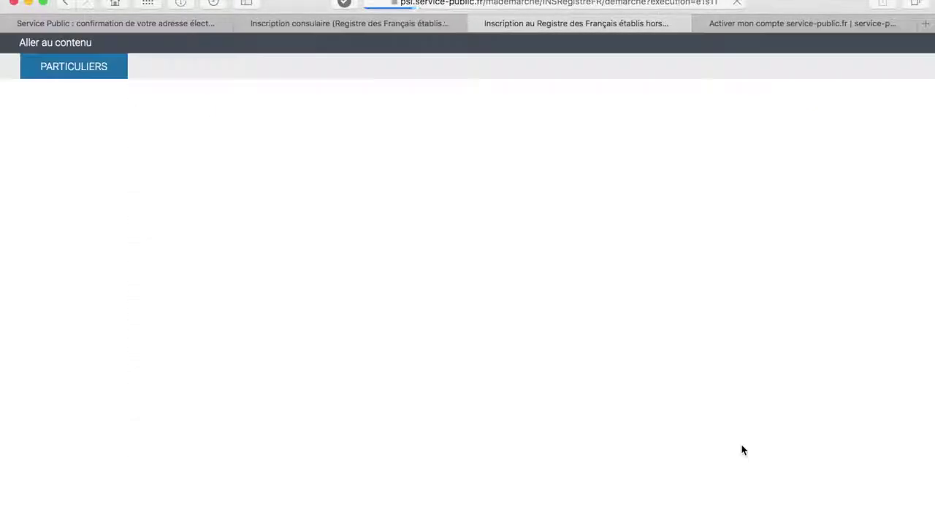
scroll(712, 470, down, 3)
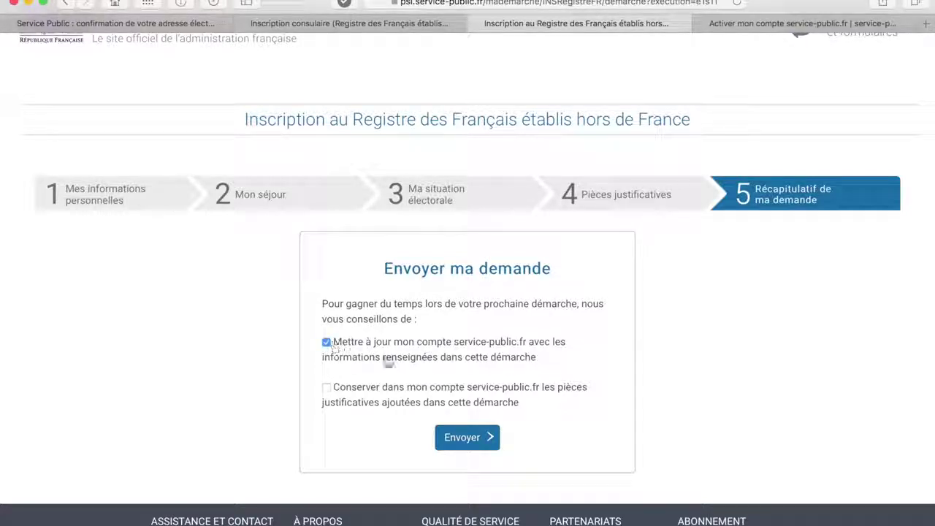
click(466, 439)
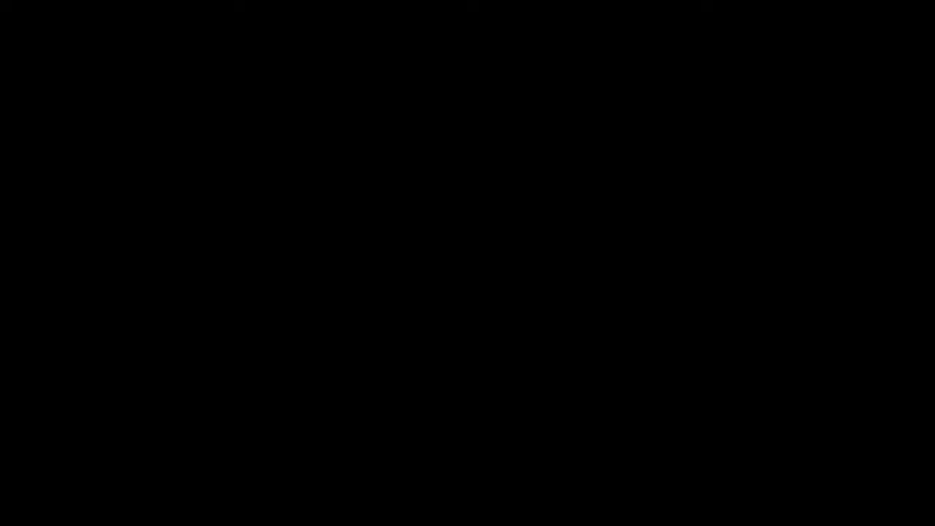